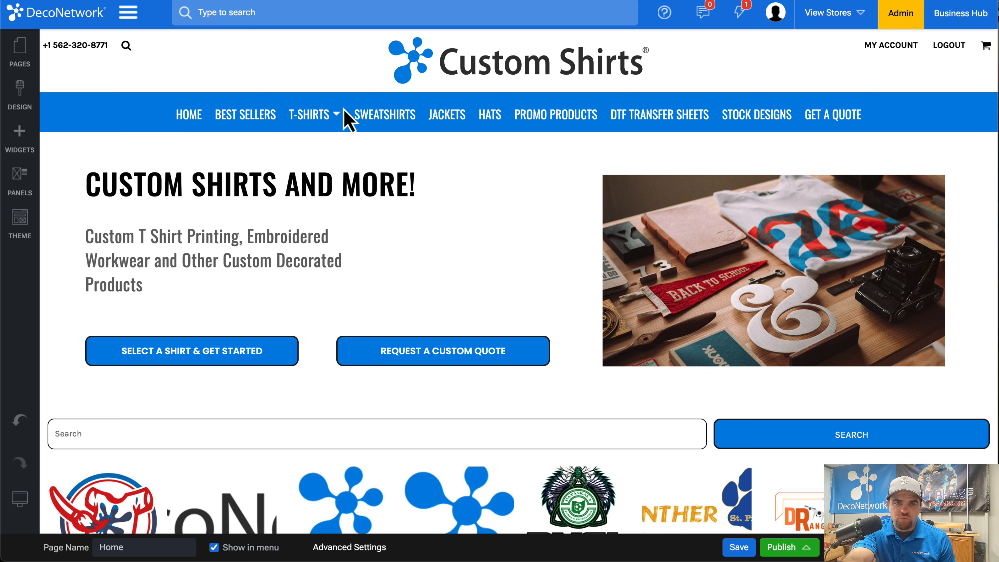
Open the page options in the site's design settings.
{"action": "left_click", "coordinate": [22, 53]}
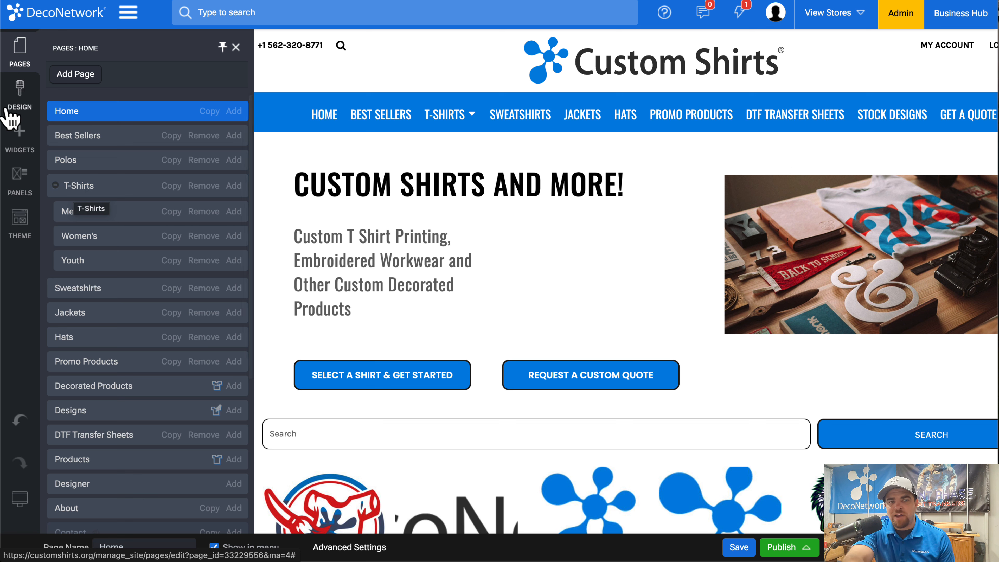
{"action": "left_click", "coordinate": [14, 98]}
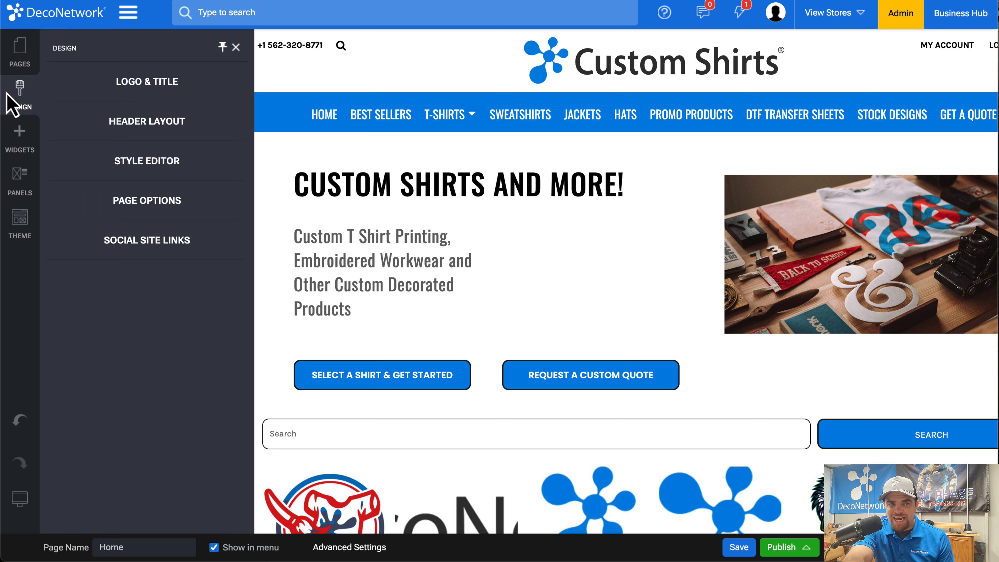
{"action": "left_click", "coordinate": [151, 203]}
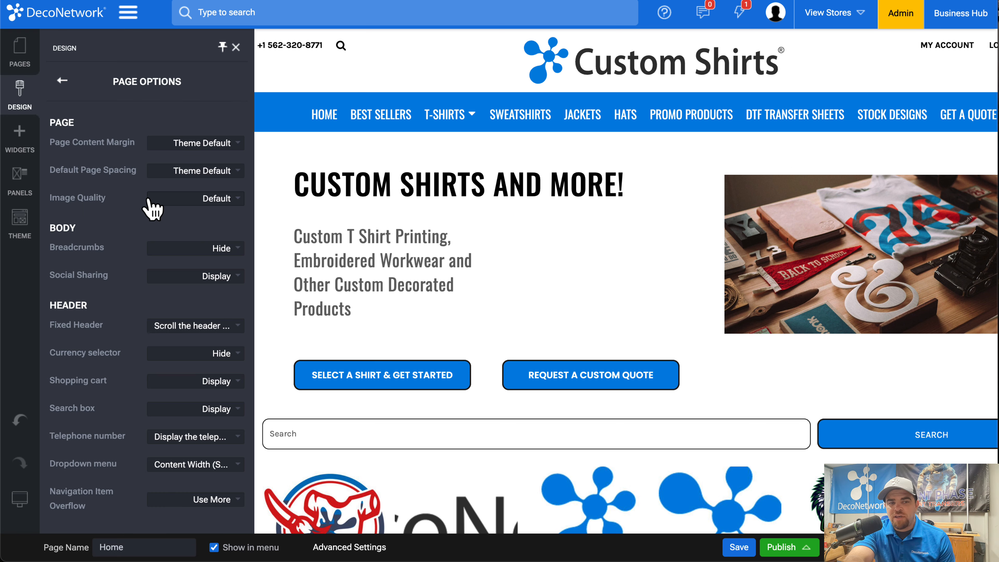
Try the Hide and Simple options for the header's dropdown menu, and save the page with Simple.
{"action": "left_click", "coordinate": [181, 466]}
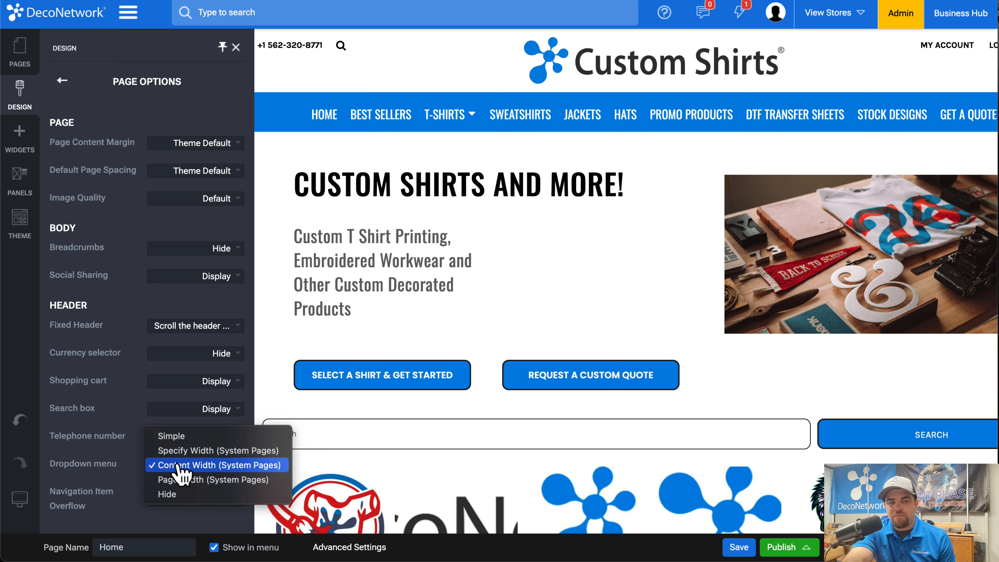
{"action": "left_click", "coordinate": [202, 495]}
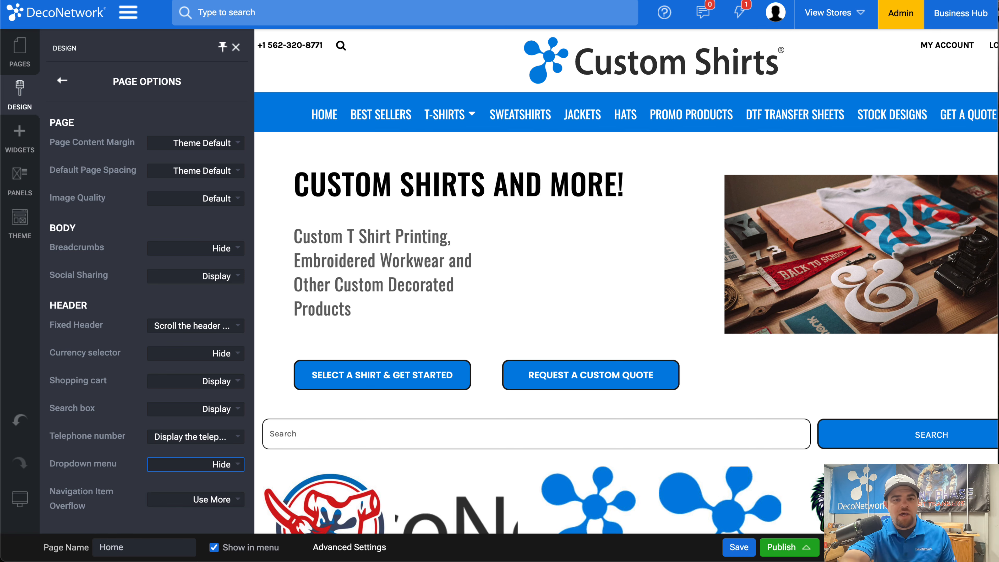
{"action": "left_click", "coordinate": [201, 466]}
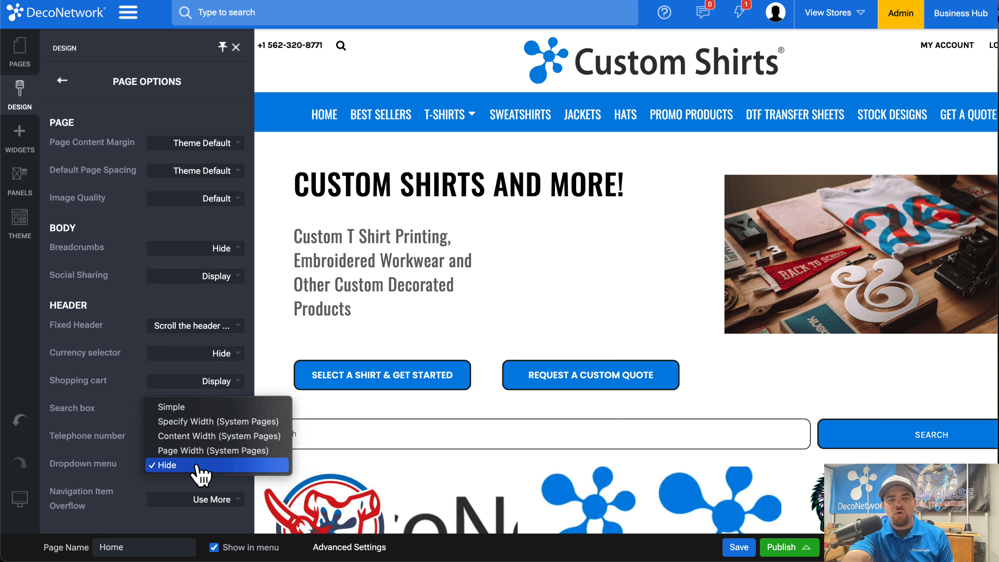
{"action": "left_click", "coordinate": [207, 409]}
{"action": "left_click", "coordinate": [732, 551]}
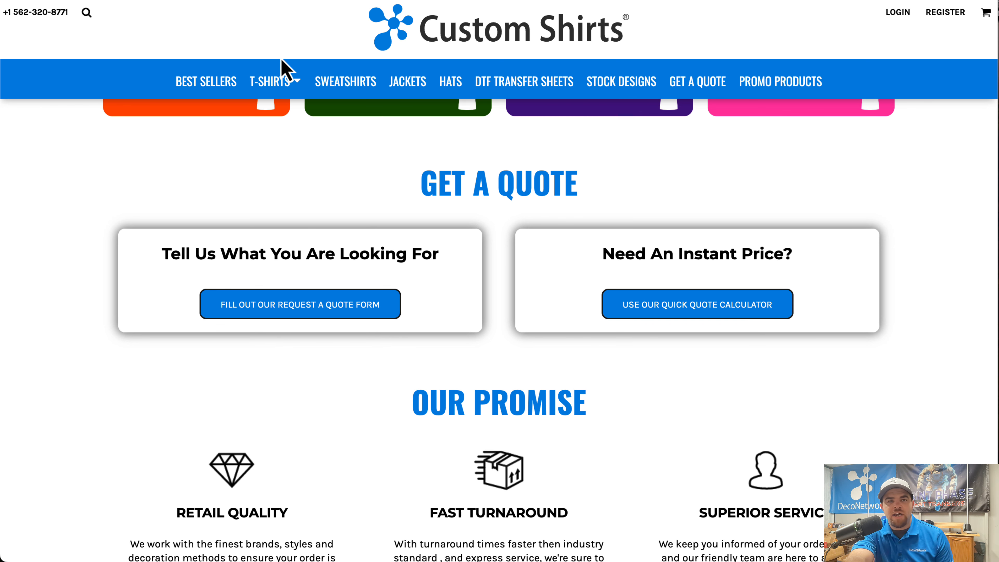
{"action": "mouse_move", "coordinate": [289, 80]}
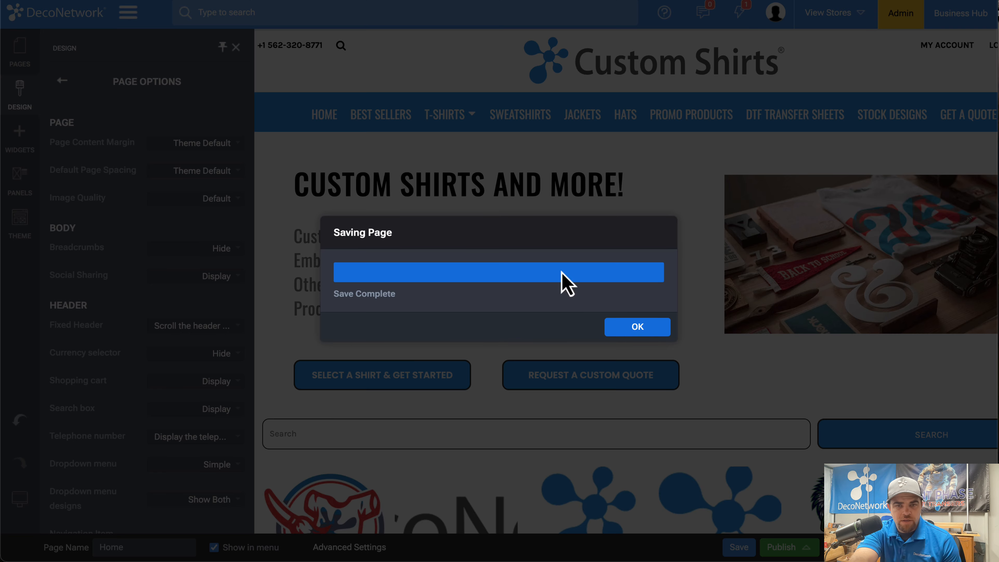
{"action": "left_click", "coordinate": [637, 326]}
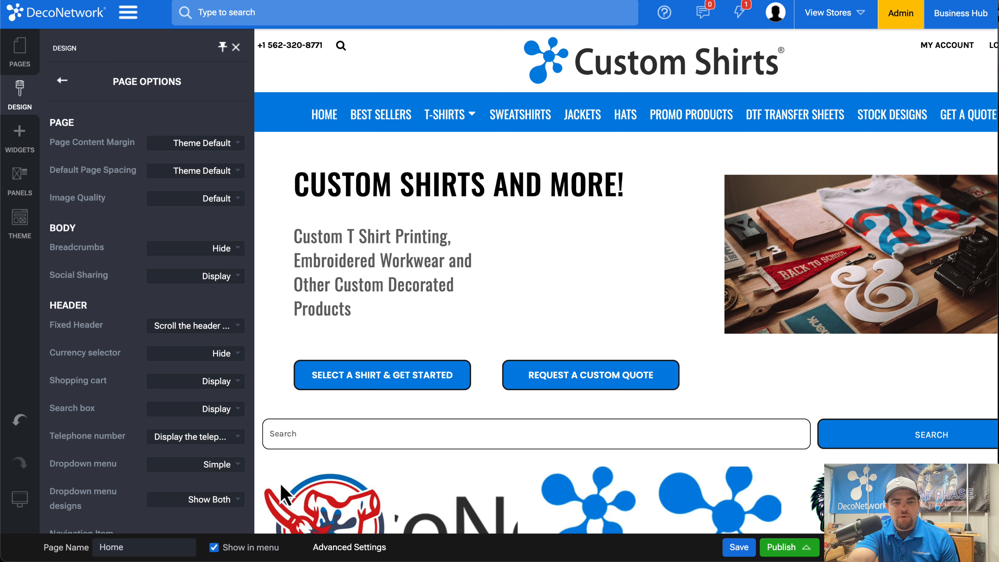
Set the header's dropdown menu to Content Width (System Pages) and save the page.
{"action": "left_click", "coordinate": [214, 439]}
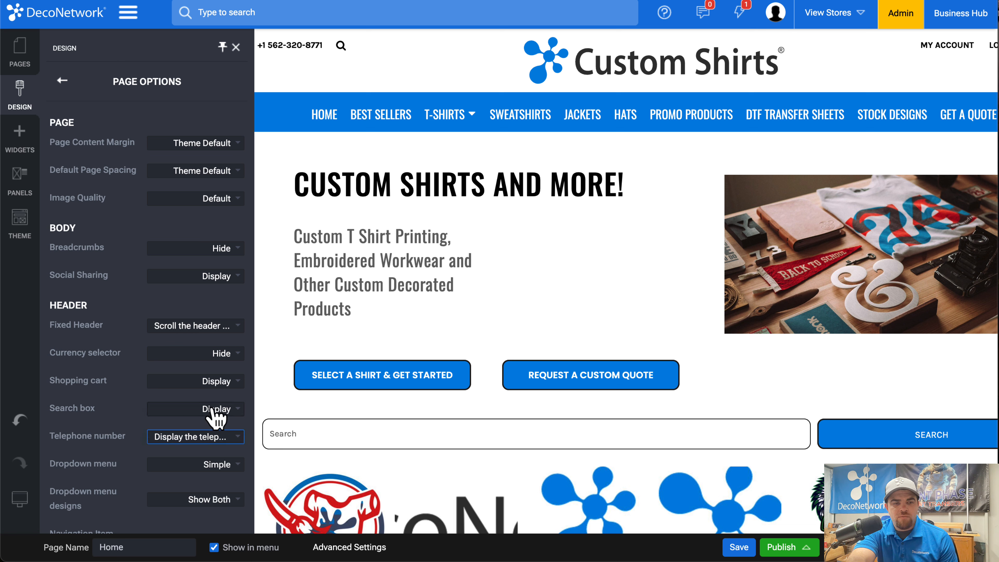
{"action": "left_click", "coordinate": [212, 465]}
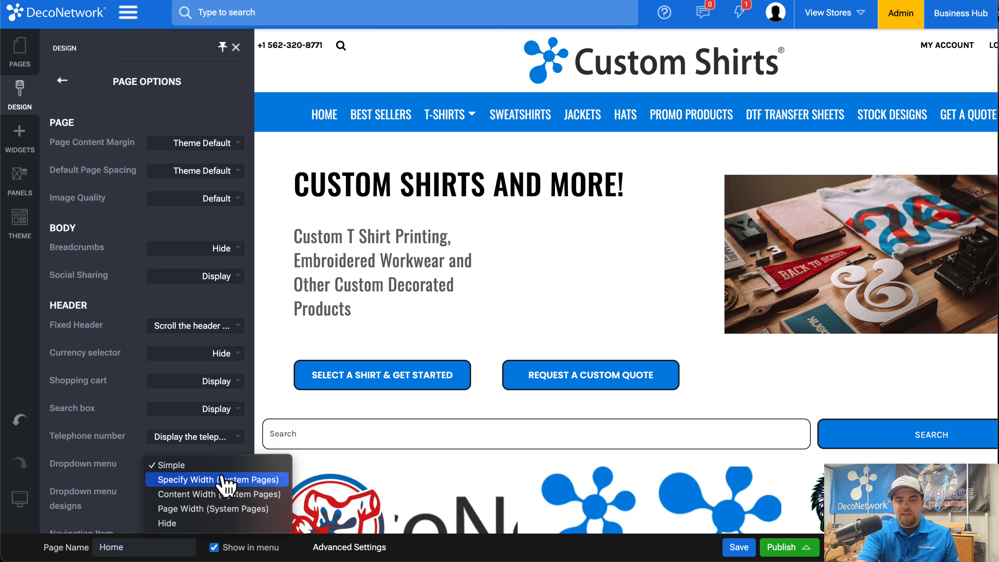
{"action": "left_click", "coordinate": [222, 479]}
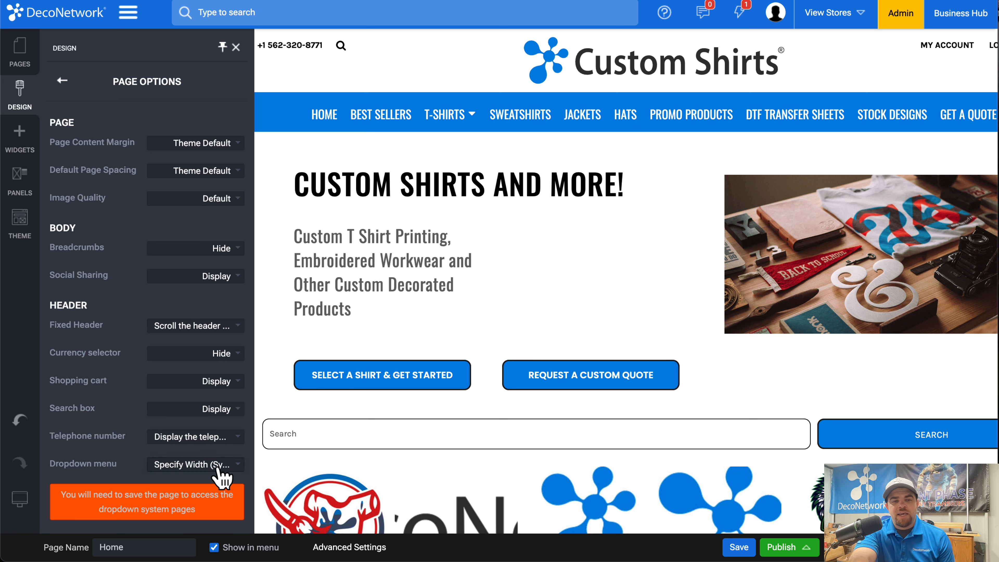
{"action": "left_click", "coordinate": [218, 467]}
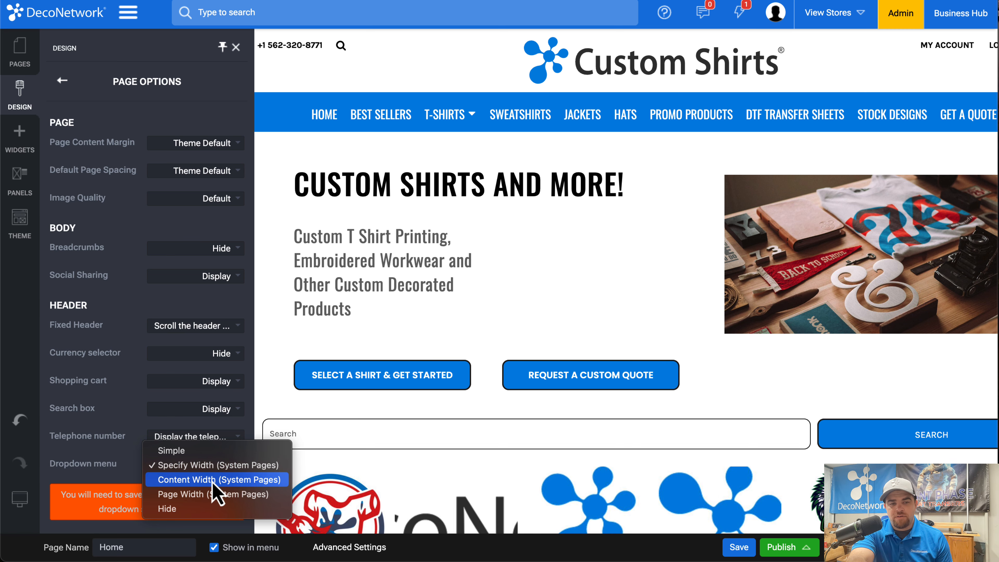
{"action": "left_click", "coordinate": [220, 479]}
{"action": "left_click", "coordinate": [738, 548]}
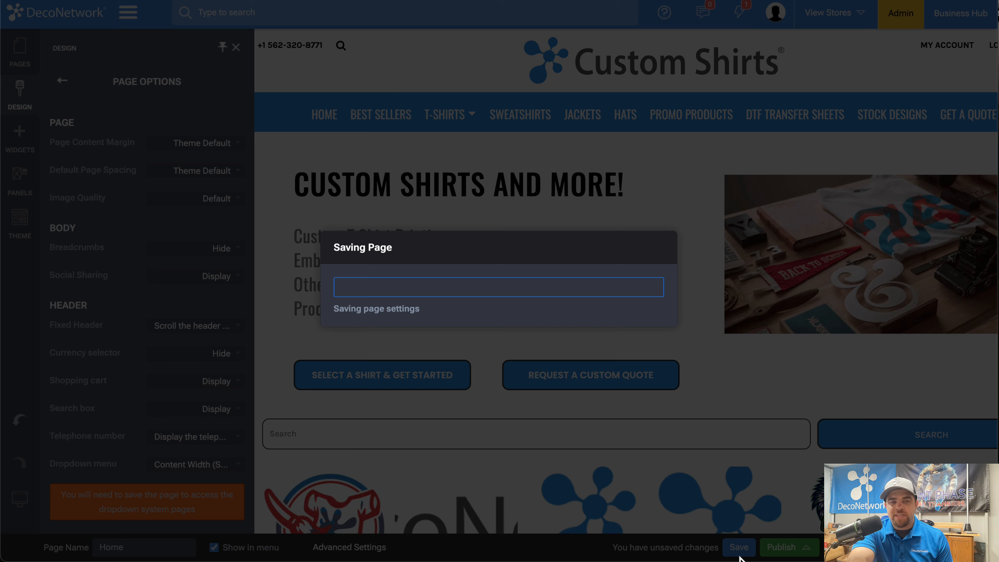
{"action": "left_click", "coordinate": [637, 330]}
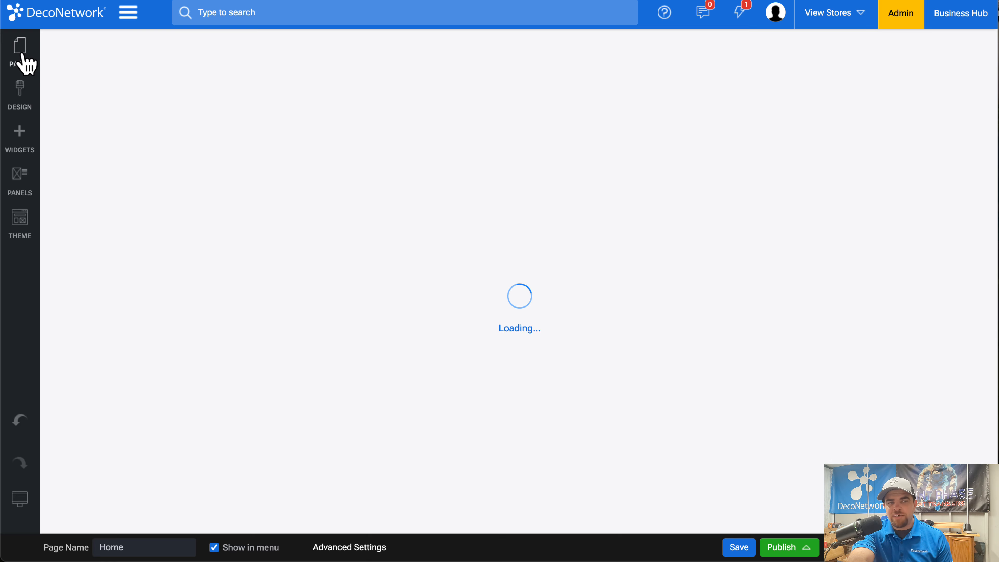
Open the T-Shirts page listed under the Dropdown Menus system pages for editing.
{"action": "left_click", "coordinate": [22, 56]}
{"action": "scroll", "coordinate": [107, 250], "scroll_direction": "down", "scroll_amount": 5}
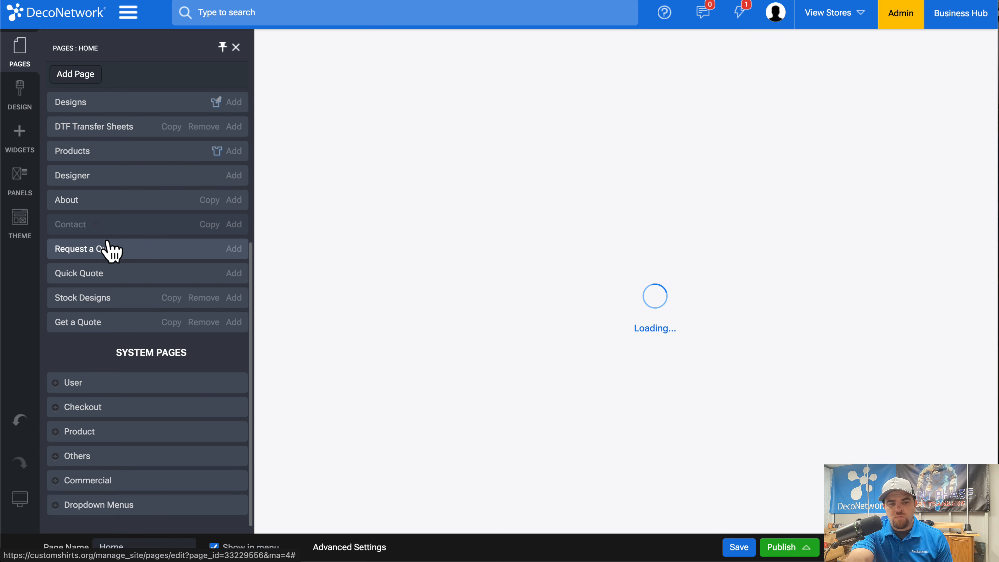
{"action": "left_click", "coordinate": [59, 506]}
{"action": "scroll", "coordinate": [75, 138], "scroll_direction": "up", "scroll_amount": 5}
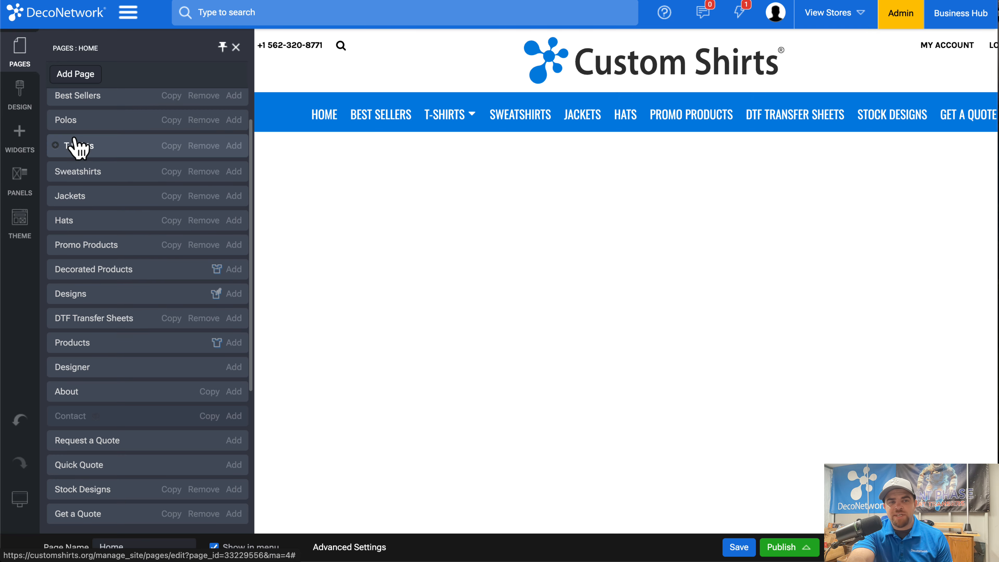
{"action": "scroll", "coordinate": [76, 165], "scroll_direction": "down", "scroll_amount": 5}
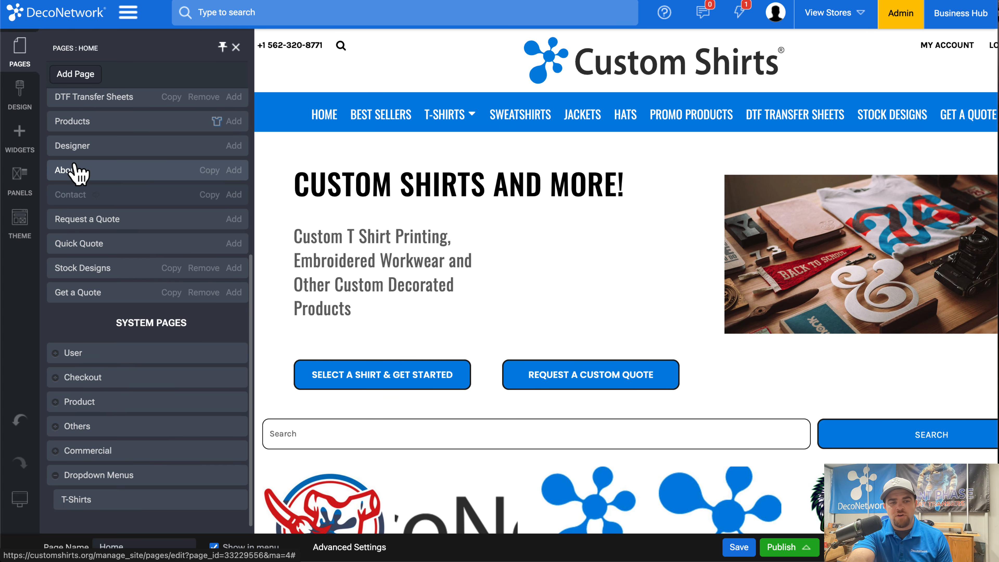
{"action": "left_click", "coordinate": [70, 506]}
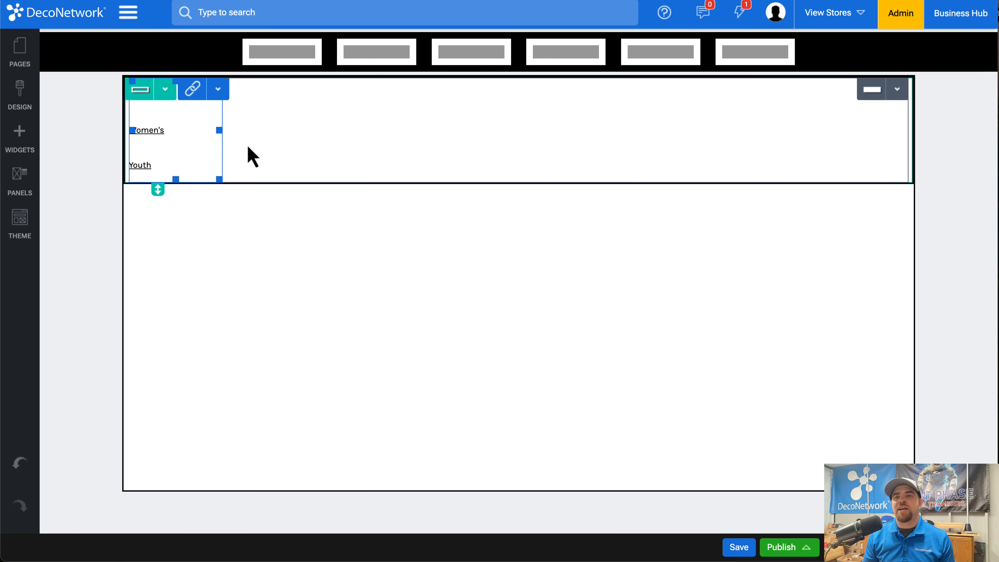
Set the number of fluid columns in the dropdown page's row to 3.
{"action": "left_click", "coordinate": [165, 90]}
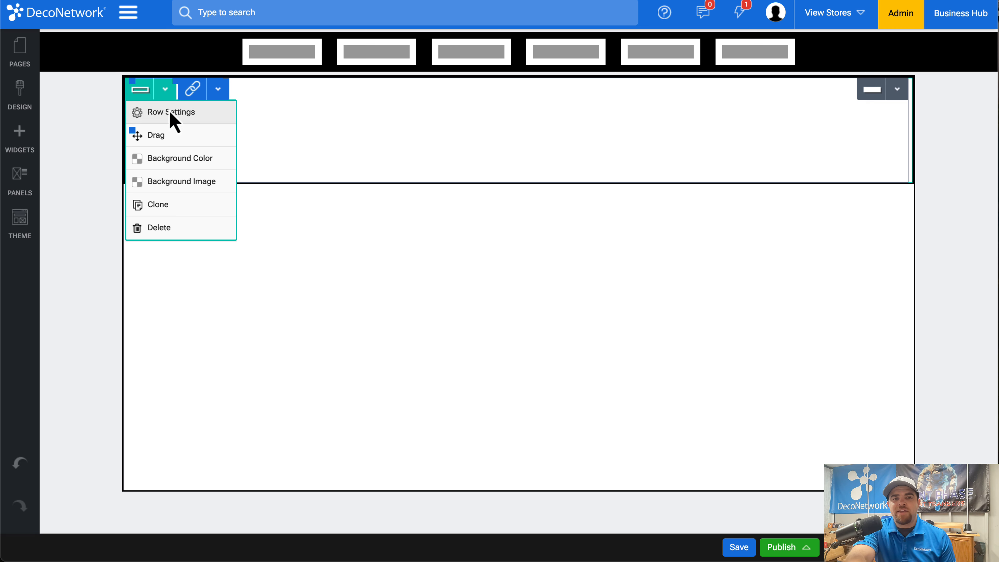
{"action": "left_click", "coordinate": [170, 112]}
{"action": "left_click", "coordinate": [223, 212]}
{"action": "left_click", "coordinate": [225, 235]}
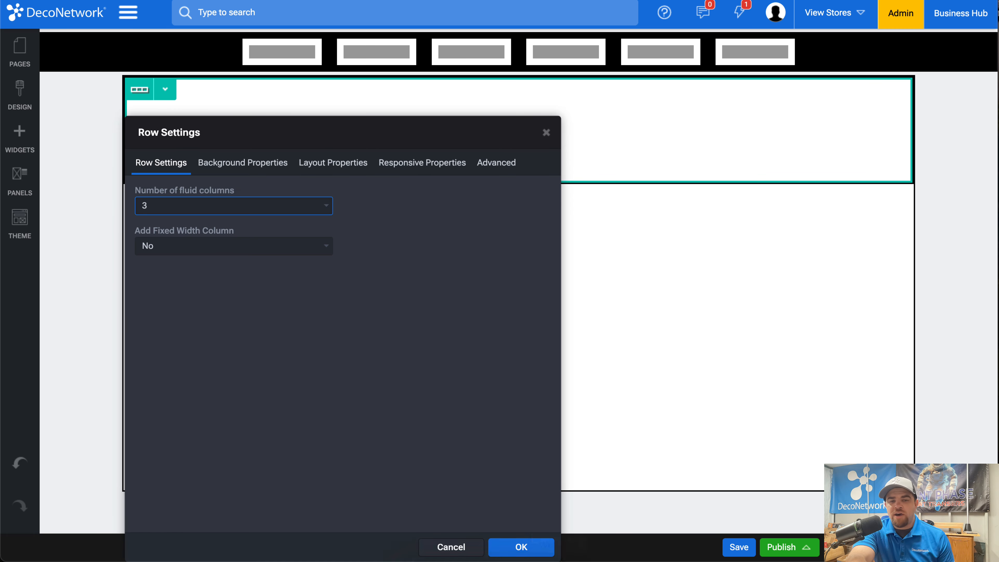
{"action": "left_click", "coordinate": [523, 547]}
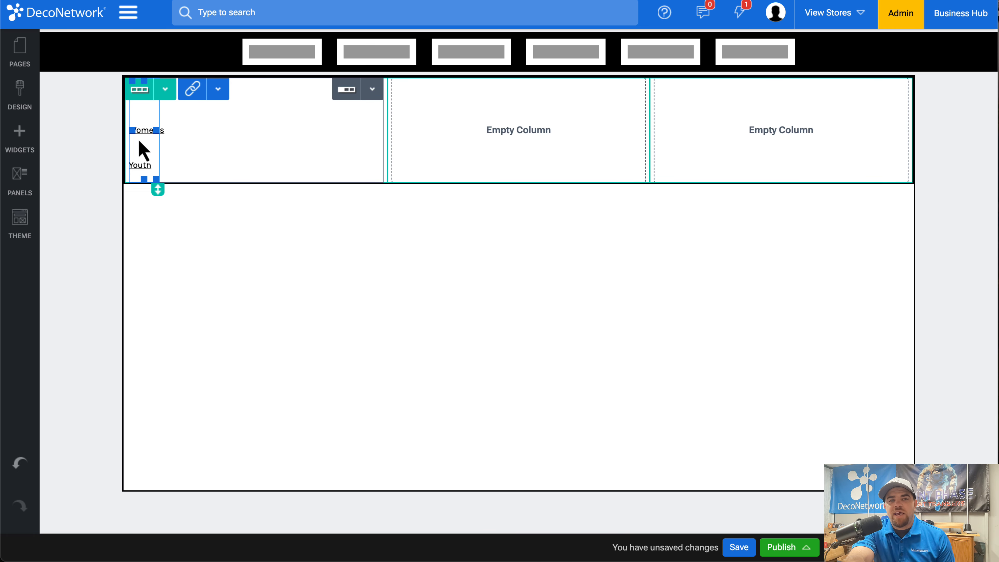
Check the properties of the List of Links widget and remove the widget from the row.
{"action": "double_click", "coordinate": [160, 147]}
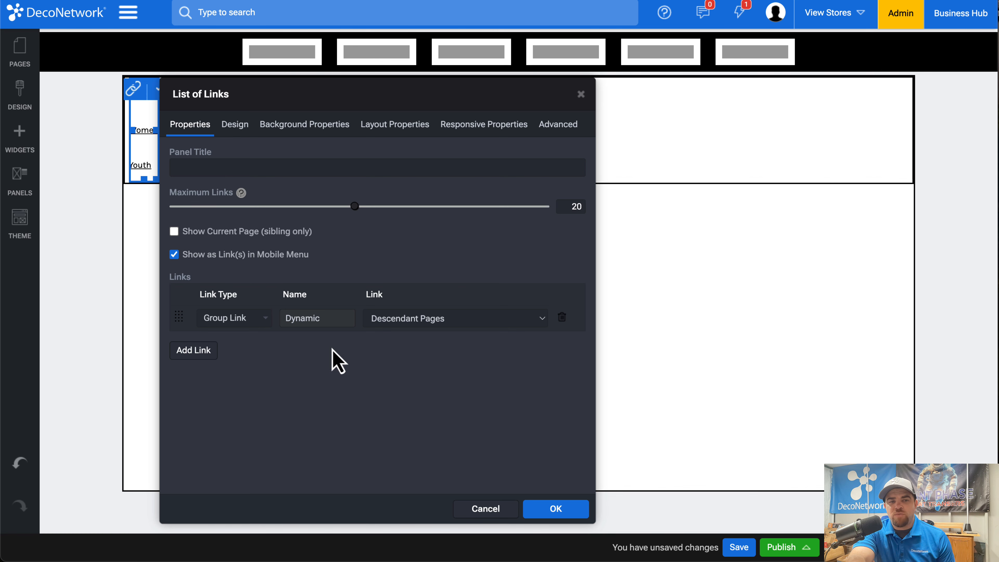
{"action": "left_click", "coordinate": [581, 94]}
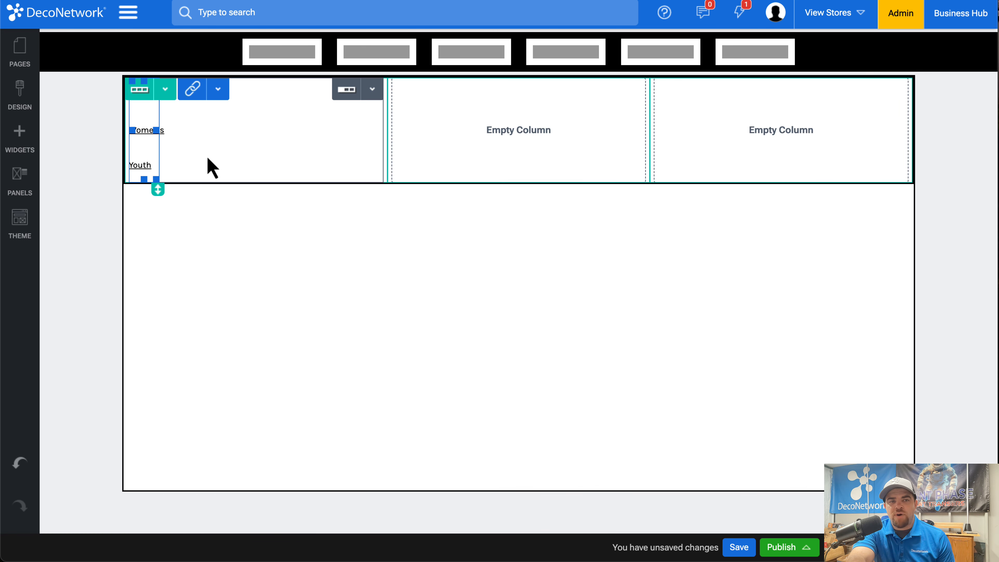
{"action": "left_click", "coordinate": [217, 90]}
{"action": "left_click", "coordinate": [232, 227]}
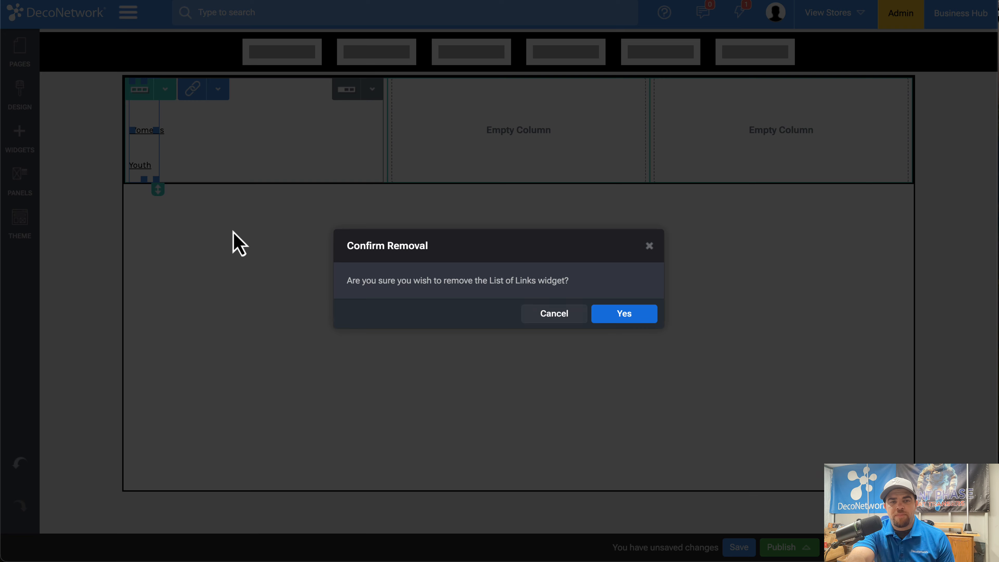
{"action": "left_click", "coordinate": [629, 315]}
Add a Blank Product Categories widget to the row's first column and set its category to Unisex T-Shirts.
{"action": "left_click", "coordinate": [27, 154]}
{"action": "scroll", "coordinate": [100, 358], "scroll_direction": "down", "scroll_amount": 4}
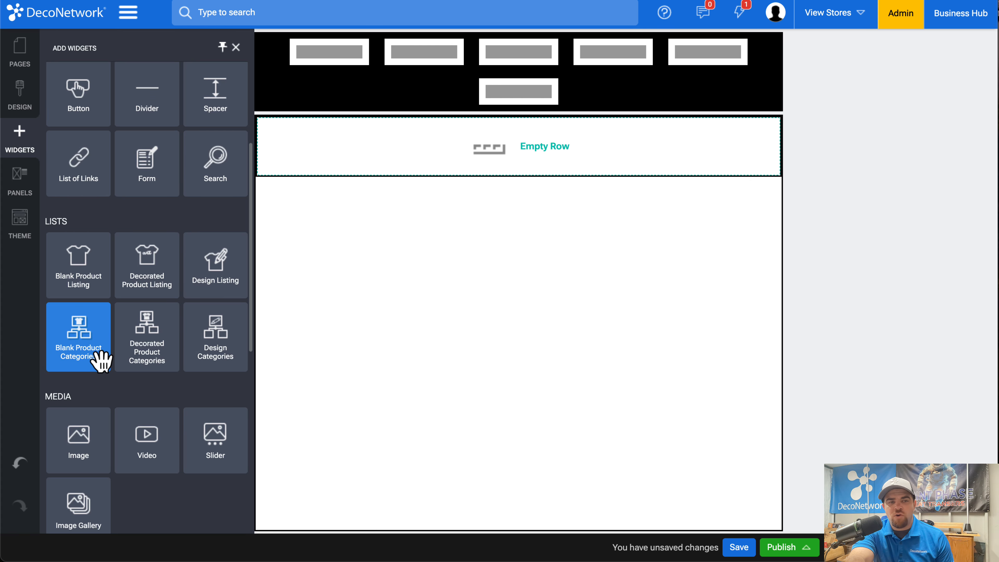
{"action": "mouse_move", "coordinate": [98, 341]}
{"action": "left_mouse_down"}
{"action": "mouse_move", "coordinate": [261, 165]}
{"action": "mouse_move", "coordinate": [249, 105]}
{"action": "left_mouse_up"}
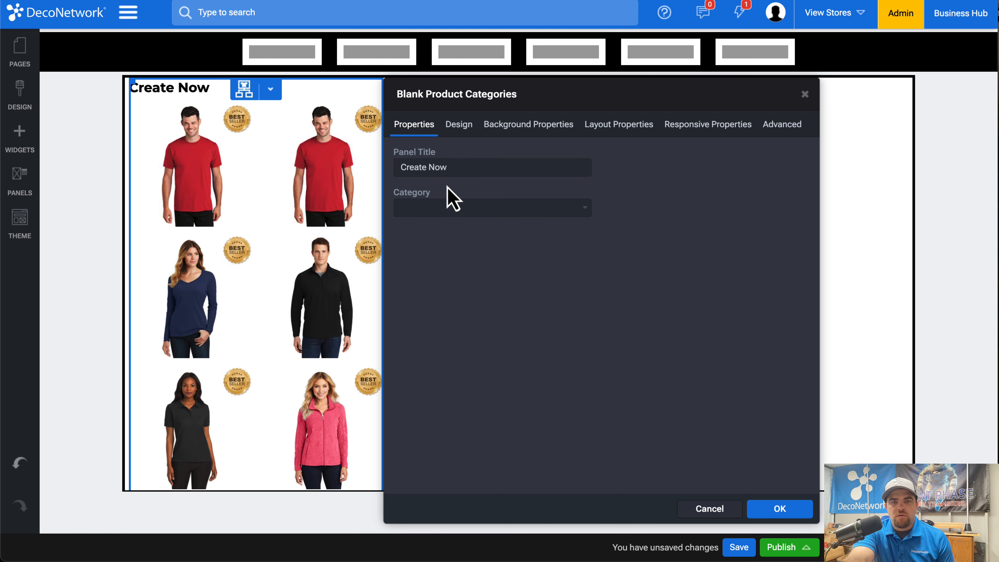
{"action": "left_click", "coordinate": [444, 206]}
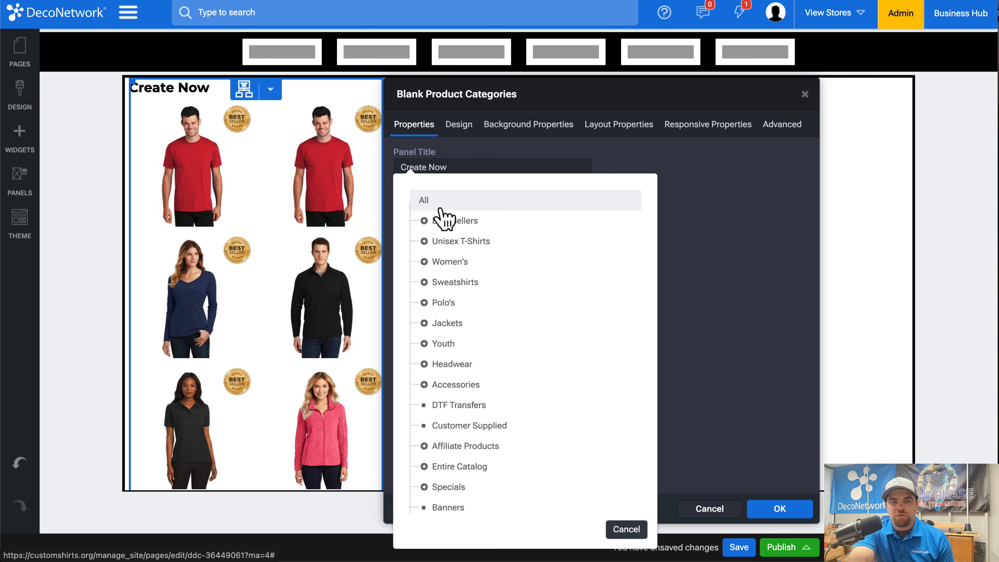
{"action": "left_click", "coordinate": [458, 242]}
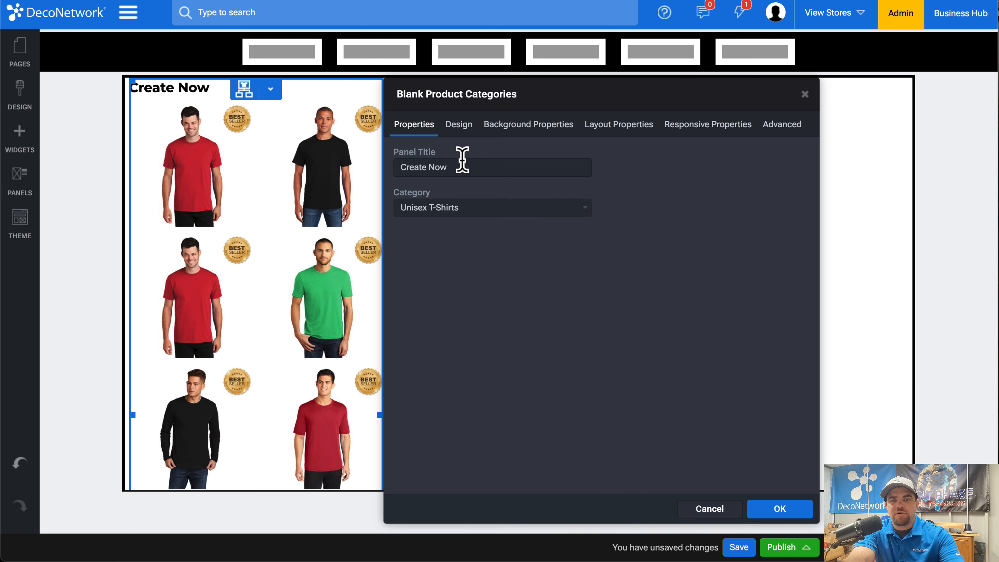
Set the categories widget's panel title to T-Shirts and its layout to List.
{"action": "left_click", "coordinate": [459, 171]}
{"action": "type", "text": "T-Shirts"}
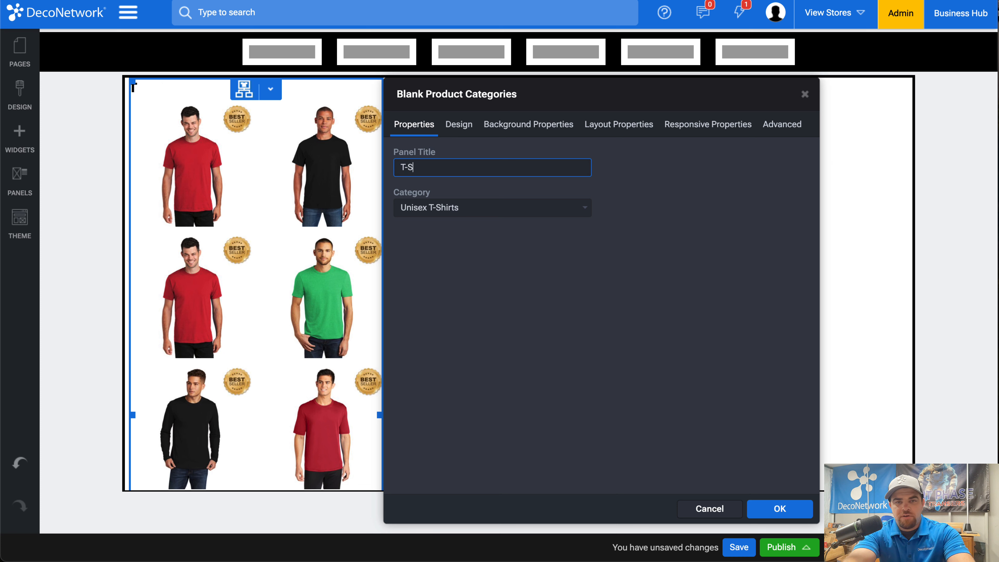
{"action": "left_click", "coordinate": [459, 132]}
{"action": "left_click", "coordinate": [601, 220]}
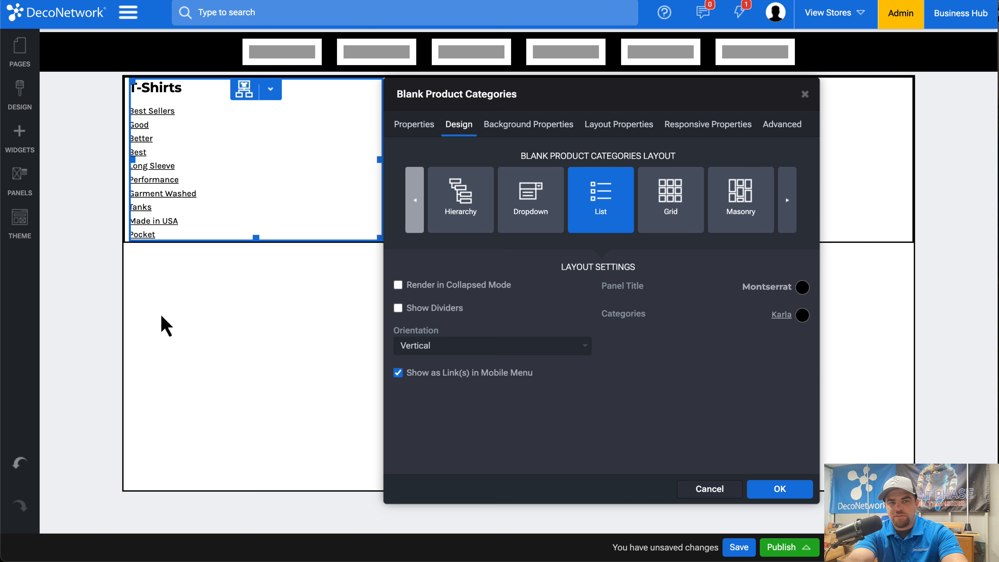
{"action": "left_click", "coordinate": [173, 343]}
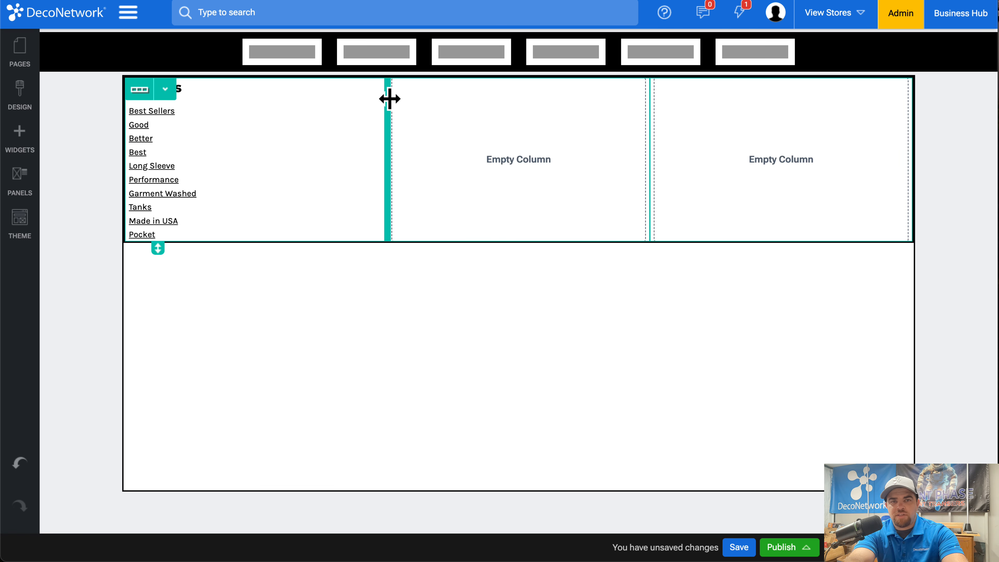
Set the number of fluid columns in the row holding the T-Shirts category list to 6.
{"action": "double_click", "coordinate": [390, 104]}
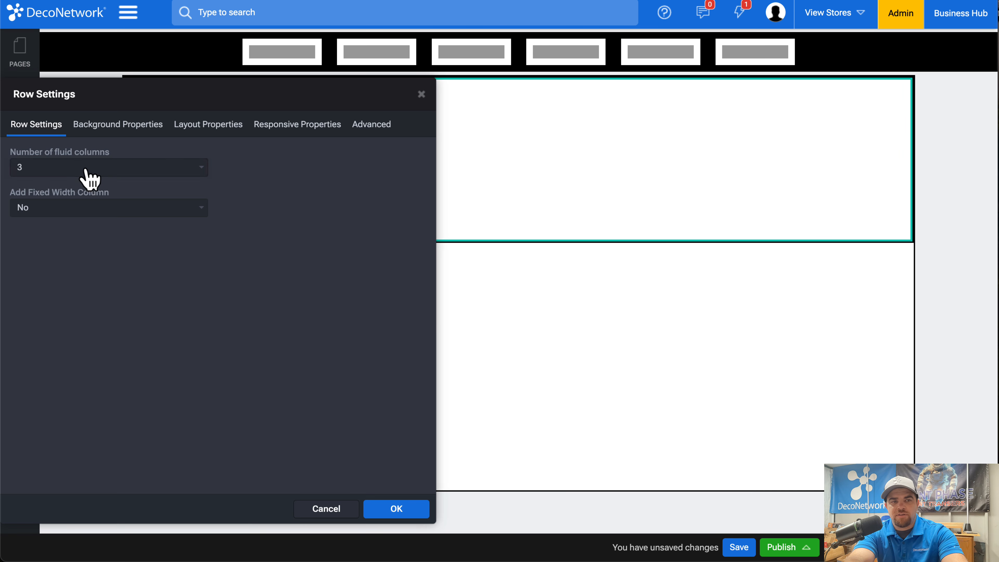
{"action": "left_click", "coordinate": [83, 167]}
{"action": "left_click", "coordinate": [92, 211]}
{"action": "left_click", "coordinate": [396, 509]}
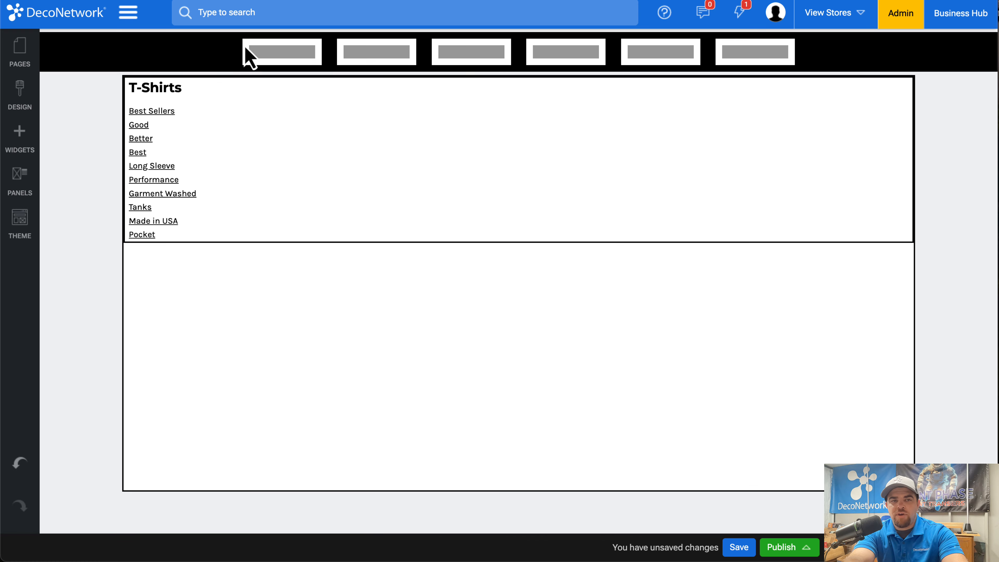
Clone the T-Shirts product categories widget in the first column.
{"action": "left_click", "coordinate": [218, 90]}
{"action": "left_click", "coordinate": [228, 205]}
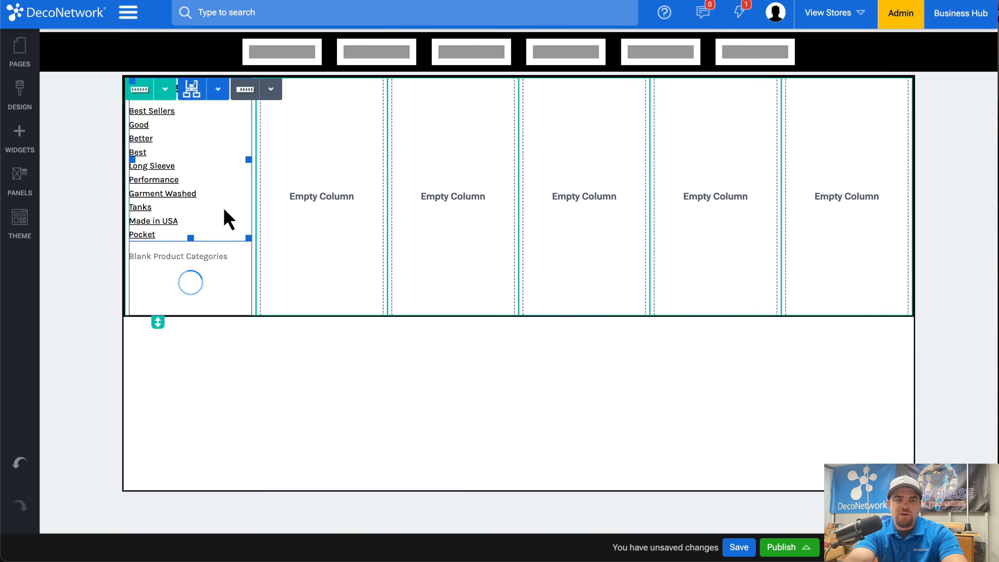
Move the cloned T-Shirts category list to the second column and set its panel title and category to Sweatshirts.
{"action": "left_click", "coordinate": [218, 91]}
{"action": "left_click_drag", "start_coordinate": [209, 135], "coordinate": [308, 150]}
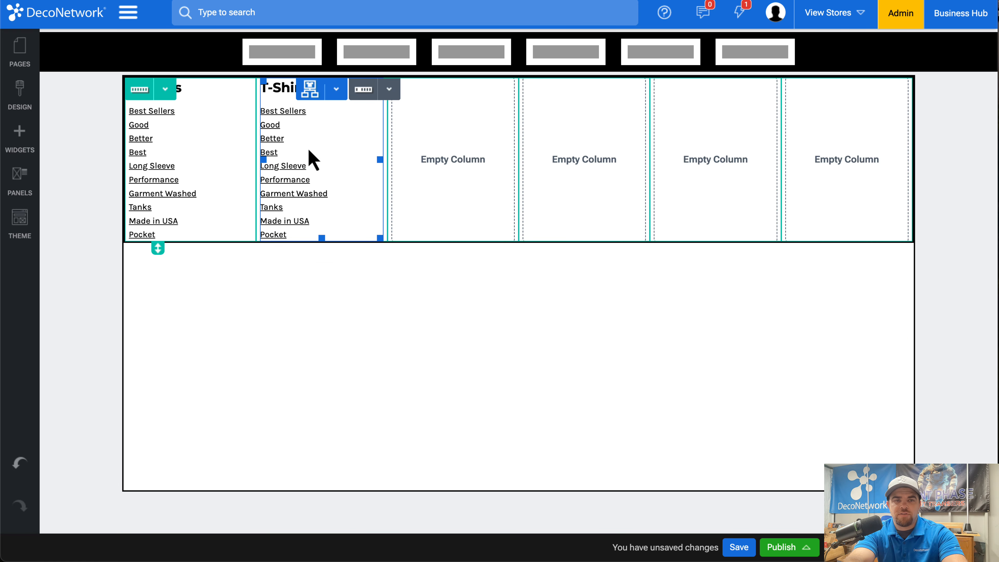
{"action": "double_click", "coordinate": [317, 160]}
{"action": "double_click", "coordinate": [459, 170]}
{"action": "key", "text": "ctrl+a"}
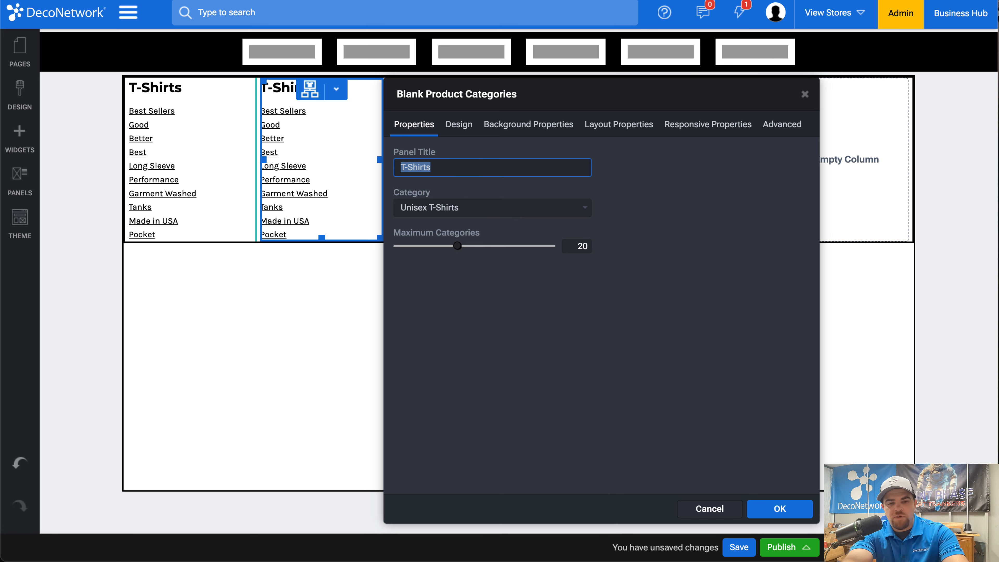
{"action": "type", "text": "Sweatshirts"}
{"action": "left_click", "coordinate": [490, 207]}
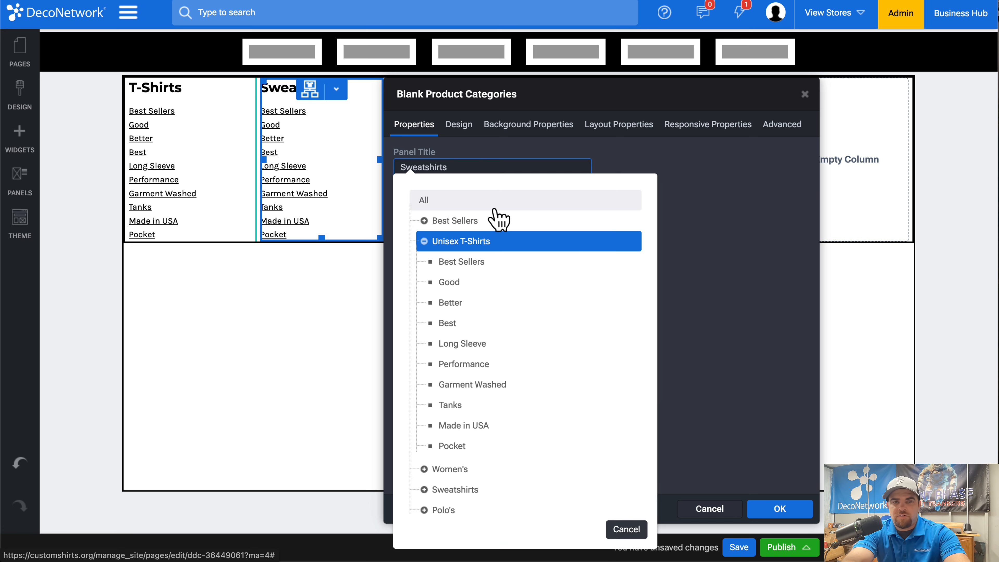
{"action": "left_click", "coordinate": [447, 492]}
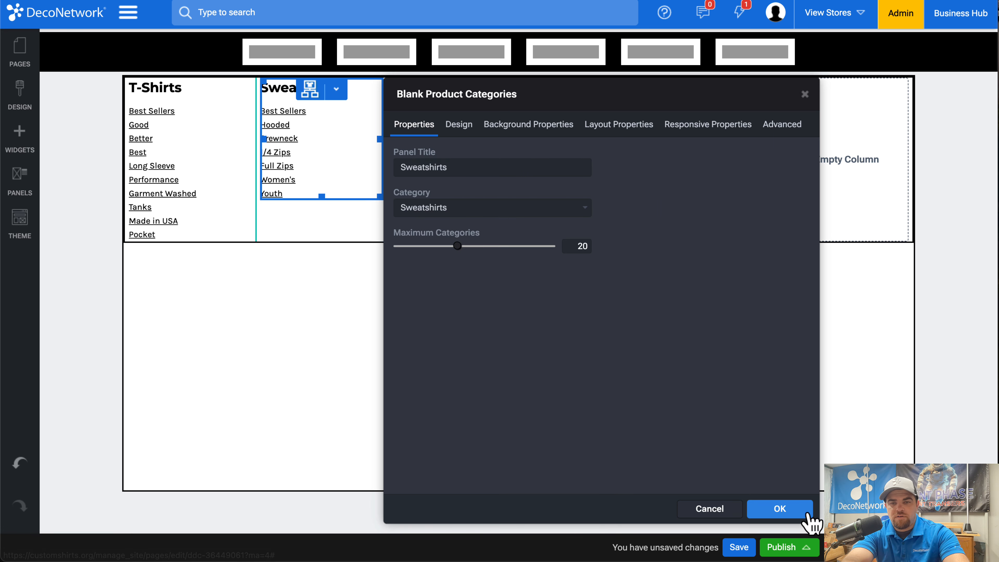
{"action": "left_click", "coordinate": [785, 509]}
Clone the Sweatshirts category list and move the copy to the third column.
{"action": "left_click", "coordinate": [337, 90]}
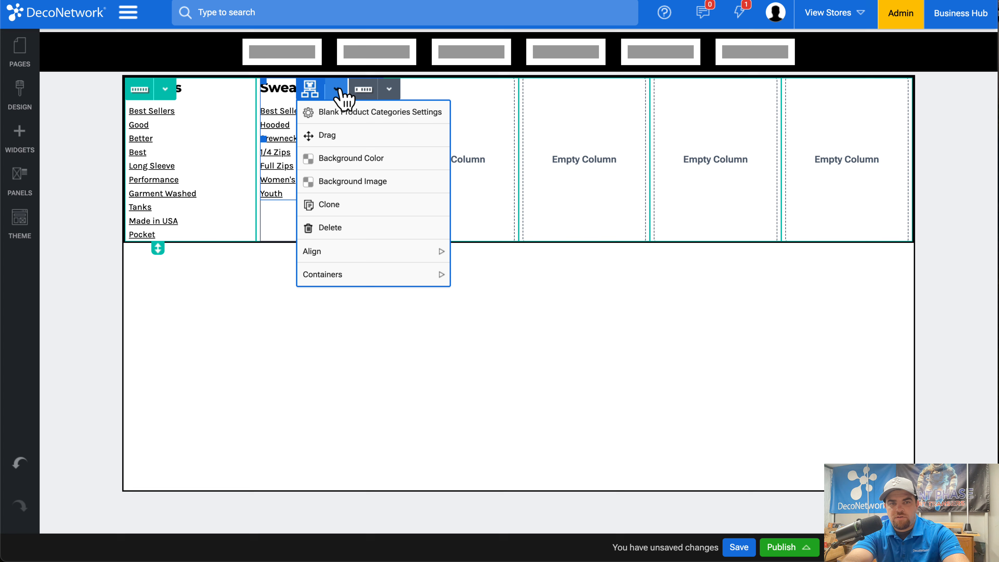
{"action": "left_click", "coordinate": [338, 204]}
{"action": "left_click", "coordinate": [336, 90]}
{"action": "mouse_move", "coordinate": [329, 135]}
{"action": "left_mouse_down"}
{"action": "mouse_move", "coordinate": [480, 177]}
{"action": "mouse_move", "coordinate": [475, 165]}
{"action": "left_mouse_up"}
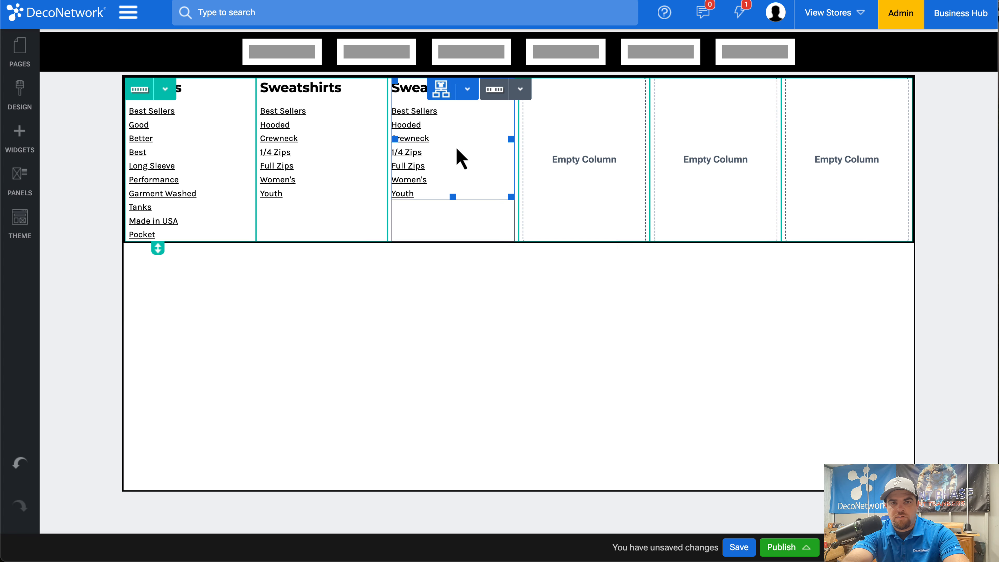
Set the third column's category list to the panel title Ladies and the category Women's.
{"action": "double_click", "coordinate": [449, 139]}
{"action": "left_click", "coordinate": [622, 165]}
{"action": "double_click", "coordinate": [620, 163]}
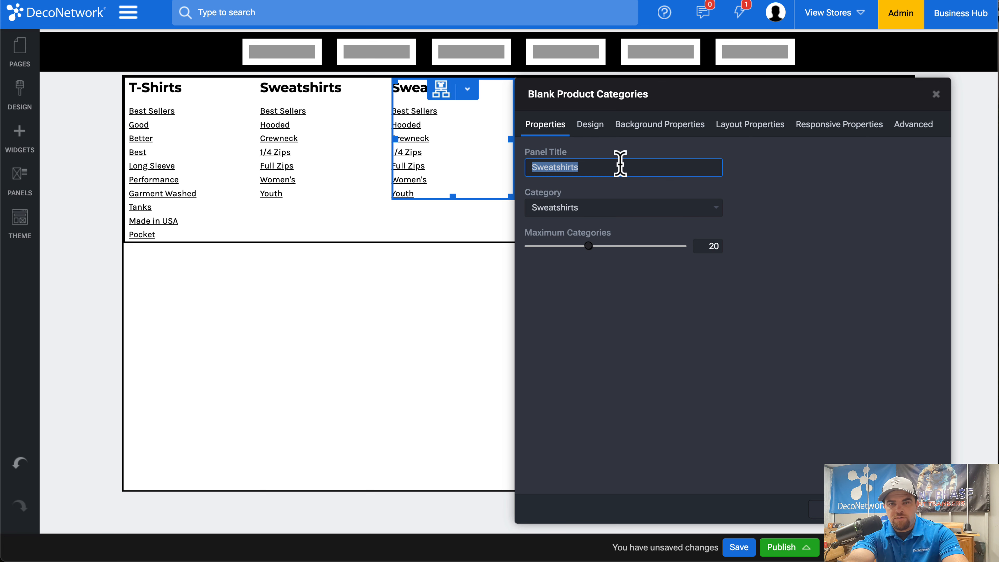
{"action": "type", "text": "Ladies"}
{"action": "left_click", "coordinate": [842, 310]}
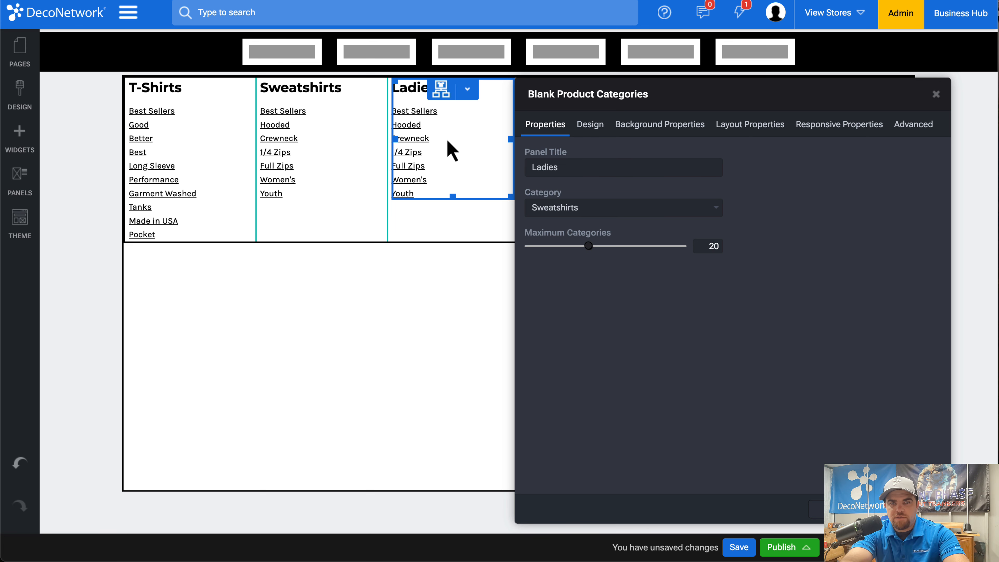
{"action": "left_click", "coordinate": [598, 209]}
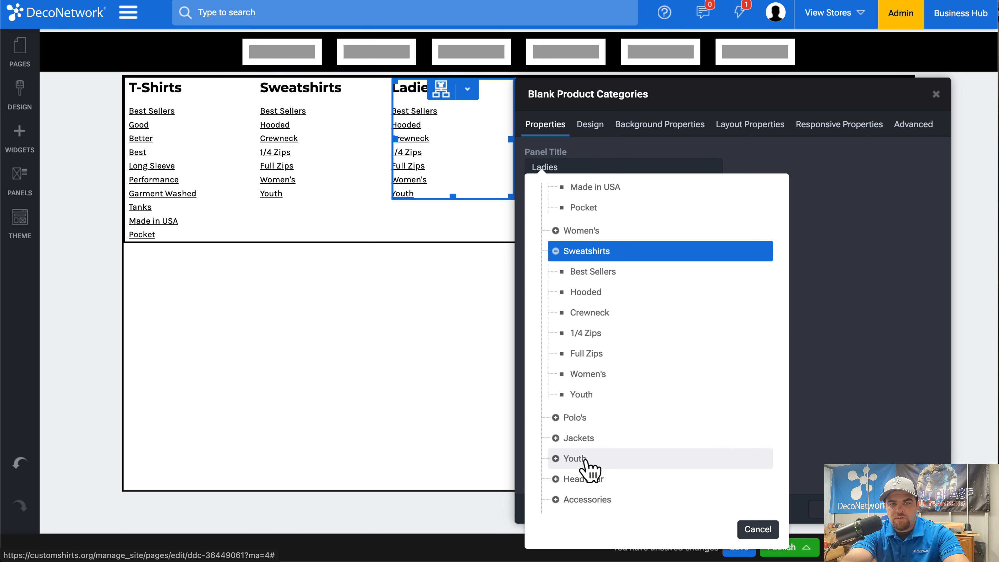
{"action": "scroll", "coordinate": [586, 471], "scroll_direction": "down", "scroll_amount": 1}
{"action": "scroll", "coordinate": [594, 374], "scroll_direction": "up", "scroll_amount": 3}
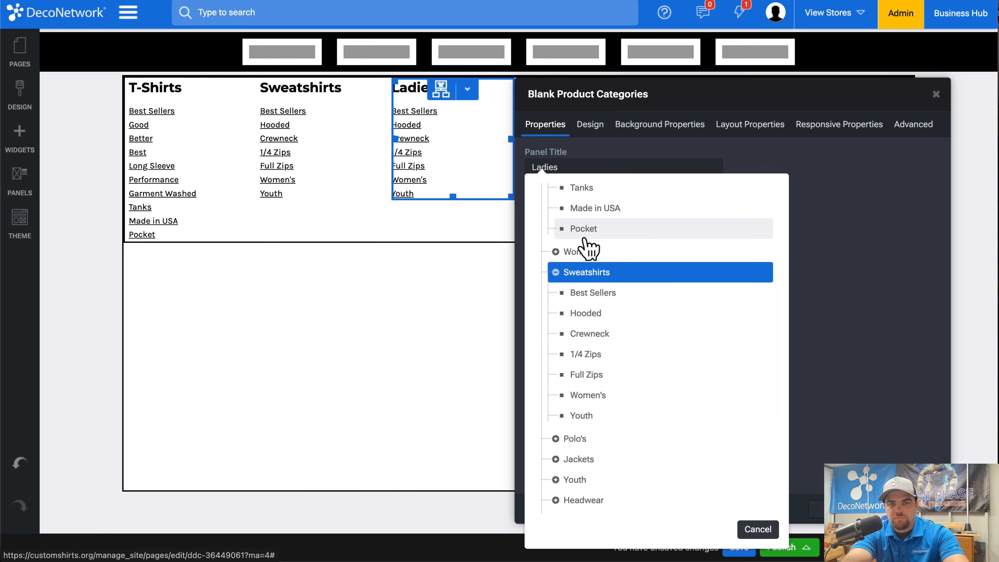
{"action": "left_click_drag", "start_coordinate": [644, 234], "coordinate": [589, 261]}
{"action": "left_click", "coordinate": [584, 253]}
{"action": "left_click", "coordinate": [464, 239]}
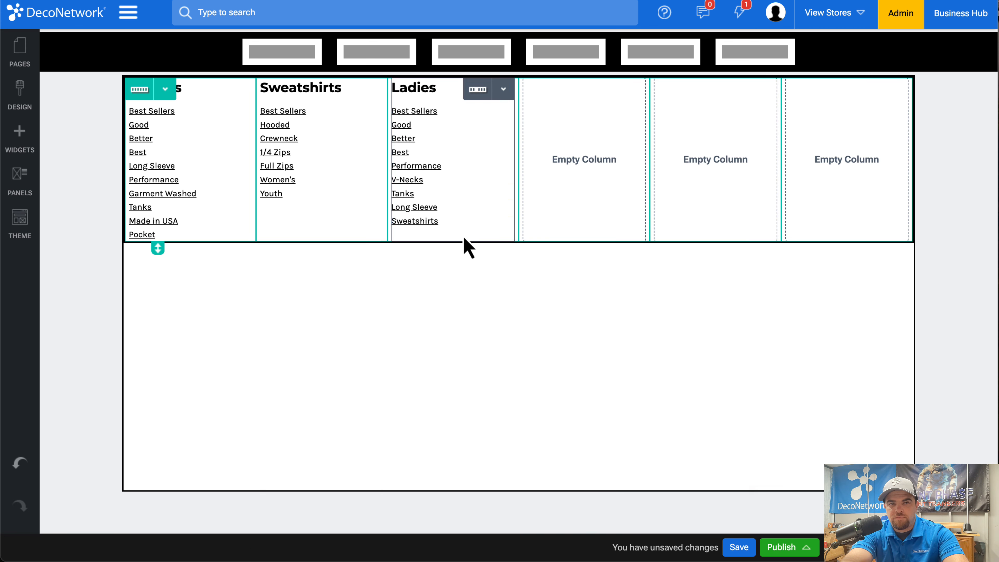
Clone the Ladies category list three times, placing one copy each in the fourth, fifth and sixth columns.
{"action": "left_click", "coordinate": [468, 89]}
{"action": "left_click", "coordinate": [472, 204]}
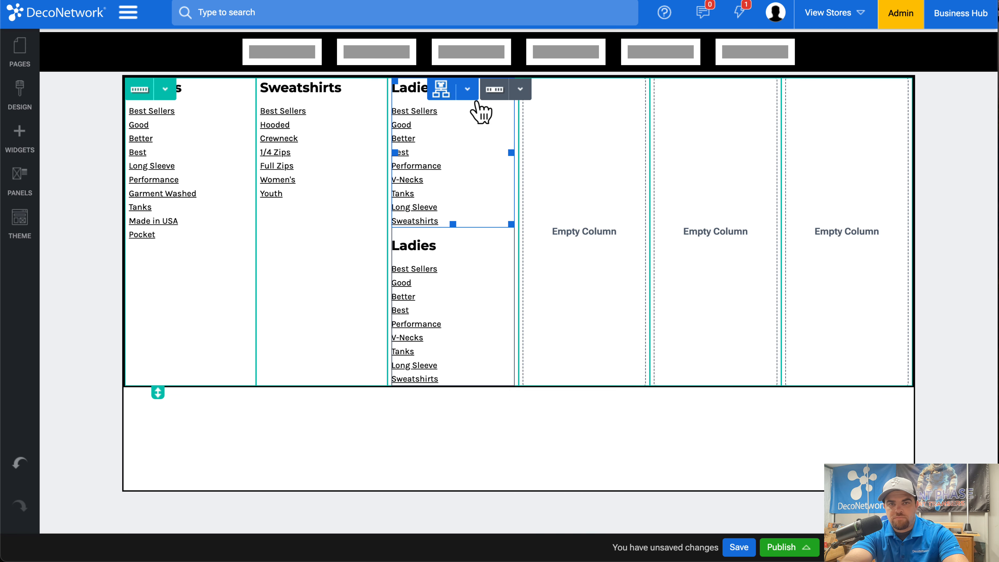
{"action": "left_click", "coordinate": [468, 90]}
{"action": "mouse_move", "coordinate": [477, 147]}
{"action": "left_mouse_down"}
{"action": "mouse_move", "coordinate": [590, 185]}
{"action": "mouse_move", "coordinate": [589, 107]}
{"action": "mouse_move", "coordinate": [646, 156]}
{"action": "mouse_move", "coordinate": [692, 172]}
{"action": "left_mouse_up"}
{"action": "left_click", "coordinate": [598, 89]}
{"action": "left_click", "coordinate": [597, 204]}
{"action": "left_click", "coordinate": [599, 90]}
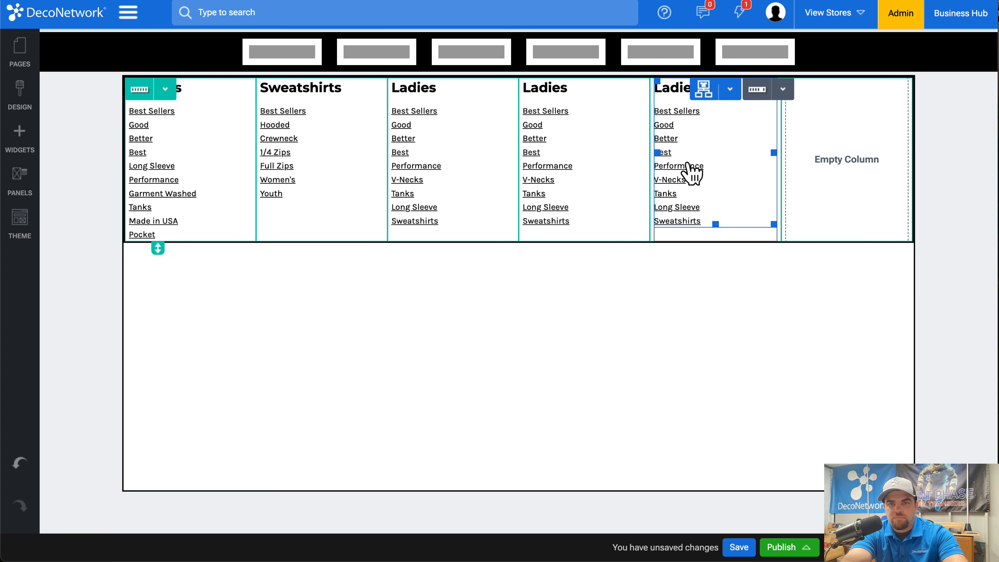
{"action": "left_click", "coordinate": [730, 89]}
{"action": "left_click", "coordinate": [731, 205]}
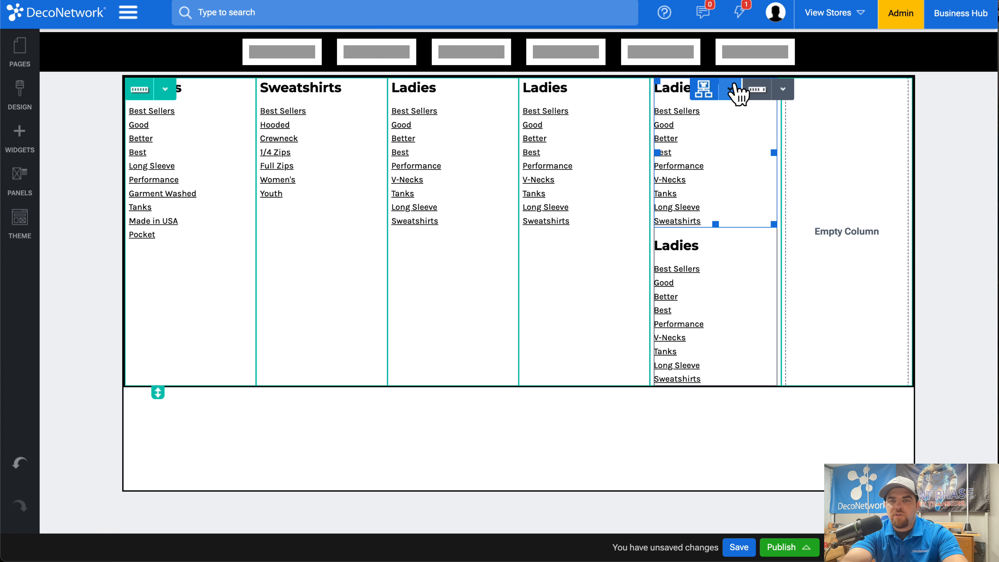
{"action": "left_click", "coordinate": [730, 89]}
{"action": "left_click_drag", "start_coordinate": [727, 139], "coordinate": [834, 190]}
Set the category of the fourth column's product list to Youth.
{"action": "left_click", "coordinate": [513, 128]}
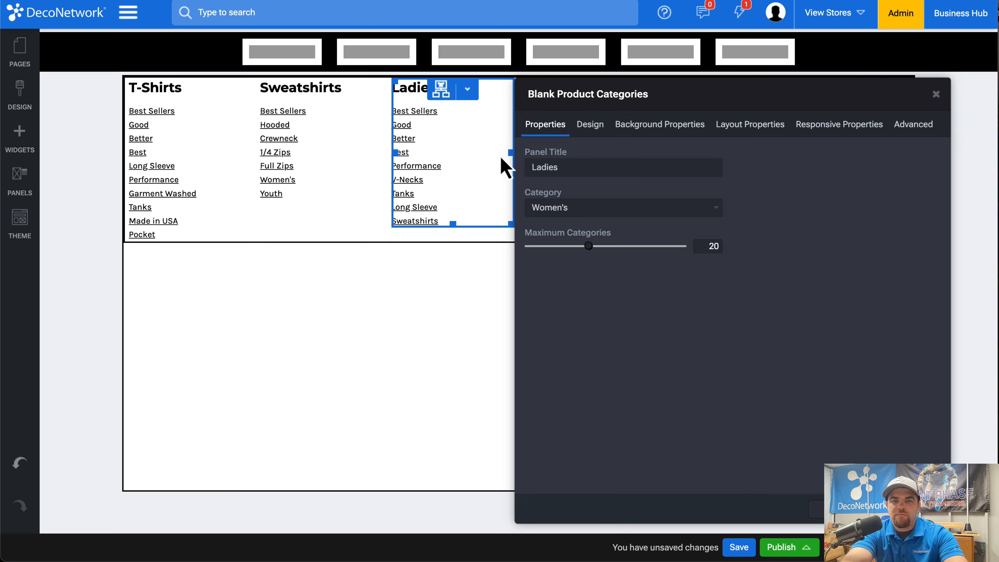
{"action": "left_click", "coordinate": [420, 348]}
{"action": "double_click", "coordinate": [542, 215]}
{"action": "left_click", "coordinate": [174, 209]}
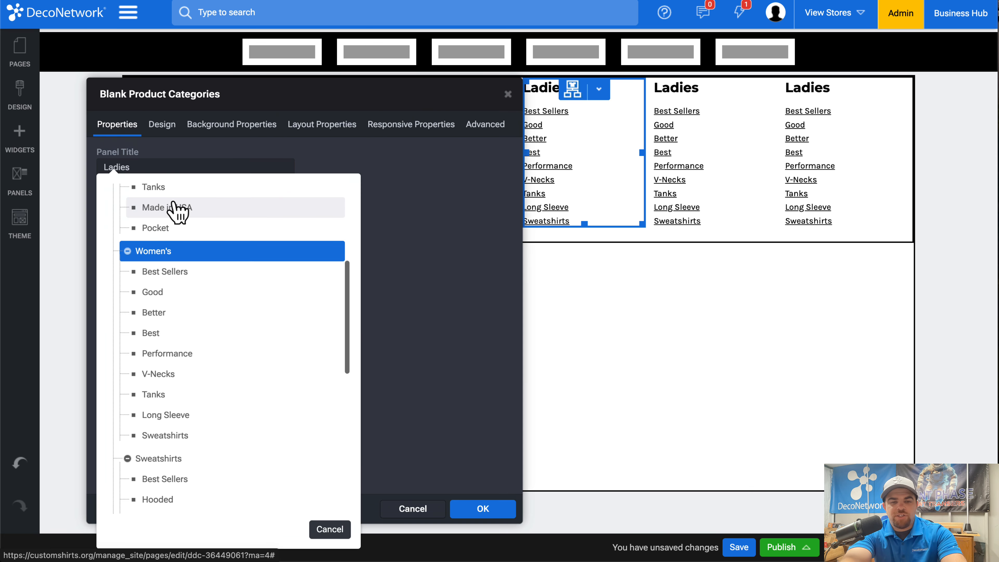
{"action": "scroll", "coordinate": [173, 346], "scroll_direction": "down", "scroll_amount": 8}
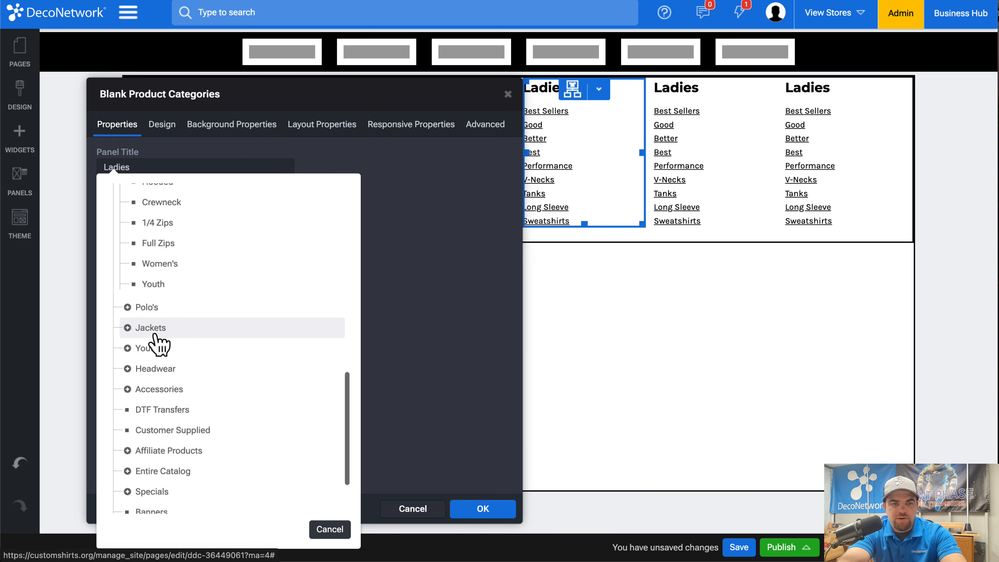
{"action": "left_click", "coordinate": [153, 348]}
Set the category of the fifth column's product list to Headwear.
{"action": "left_click", "coordinate": [704, 189]}
{"action": "double_click", "coordinate": [705, 190]}
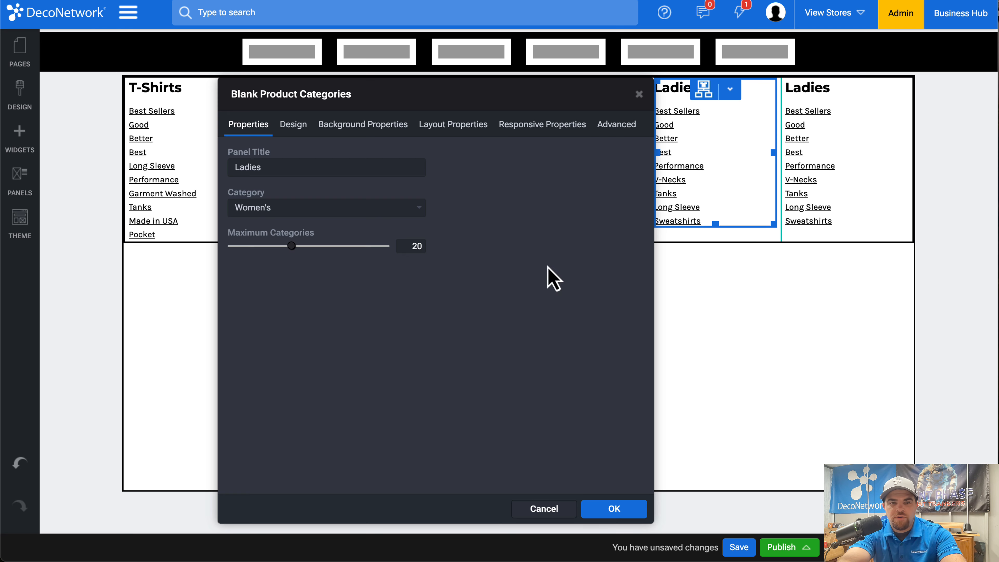
{"action": "left_click", "coordinate": [345, 216]}
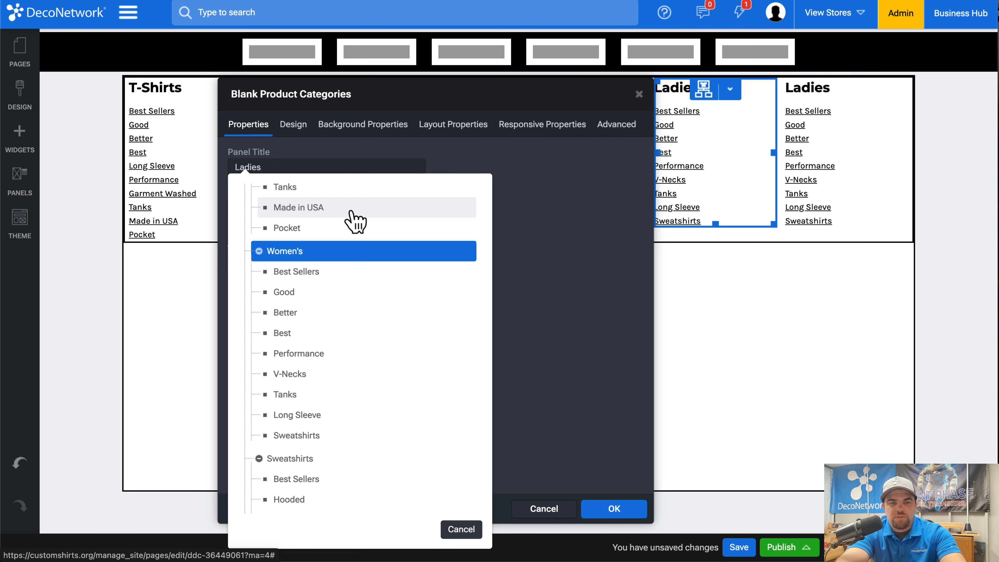
{"action": "scroll", "coordinate": [316, 461], "scroll_direction": "down", "scroll_amount": 10}
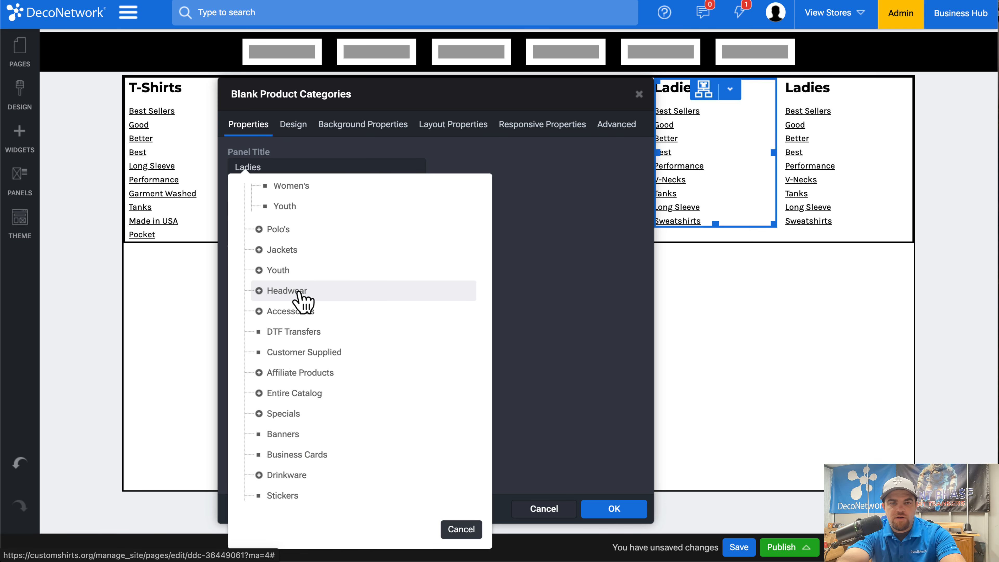
{"action": "left_click", "coordinate": [287, 290]}
Set the category of the sixth column's product list to Accessories.
{"action": "double_click", "coordinate": [822, 194]}
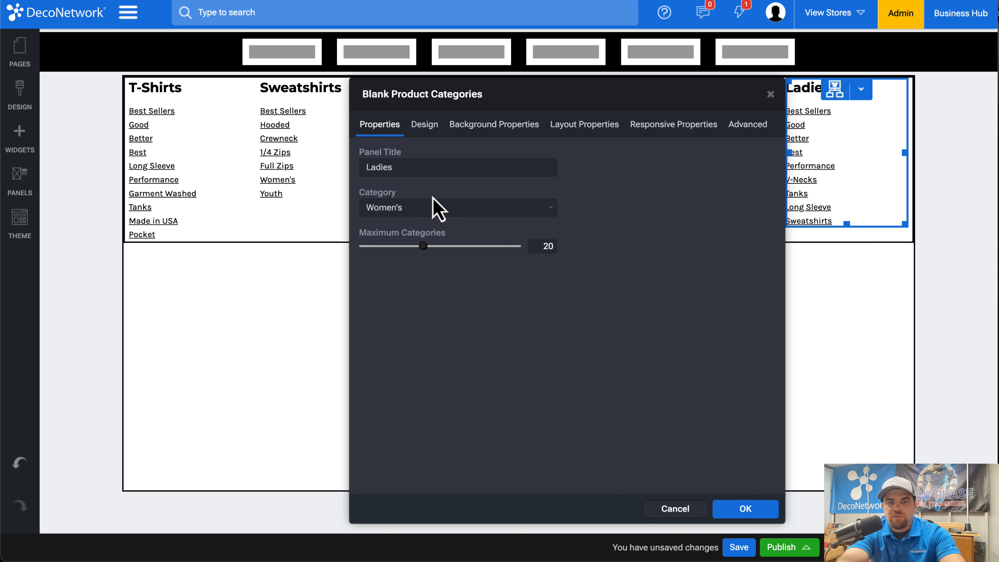
{"action": "left_click", "coordinate": [438, 209]}
{"action": "scroll", "coordinate": [460, 437], "scroll_direction": "down", "scroll_amount": 10}
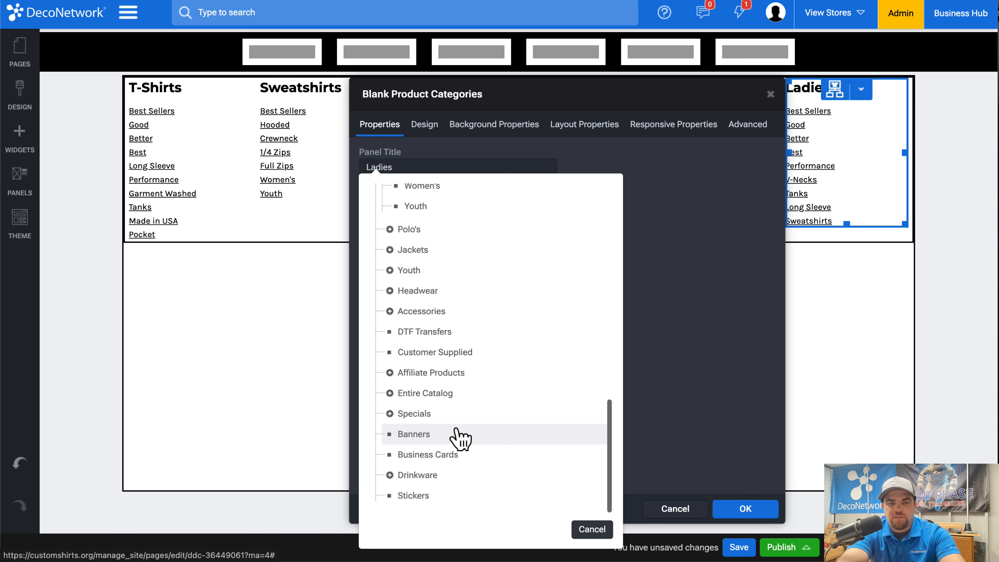
{"action": "left_click", "coordinate": [452, 313]}
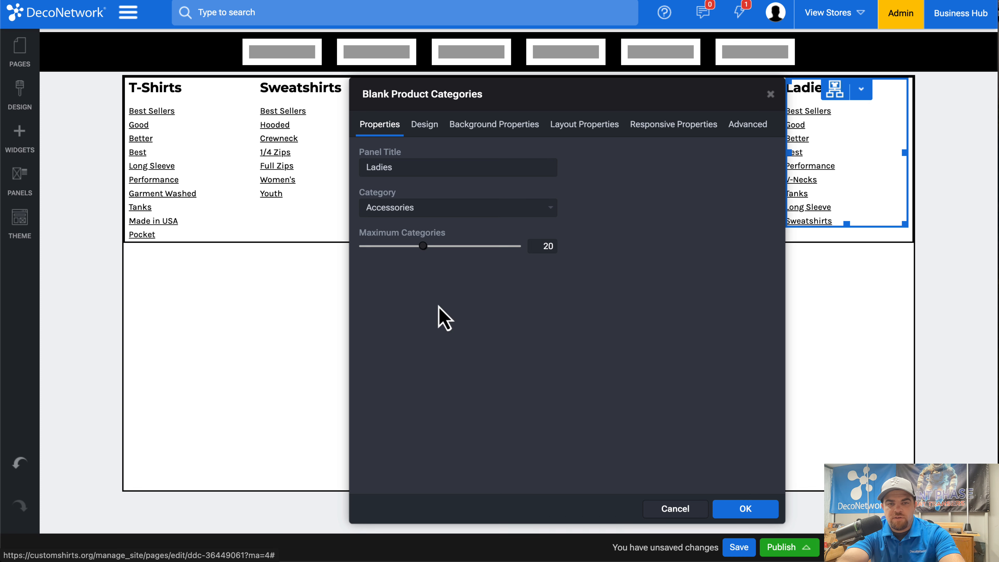
{"action": "left_click", "coordinate": [745, 508]}
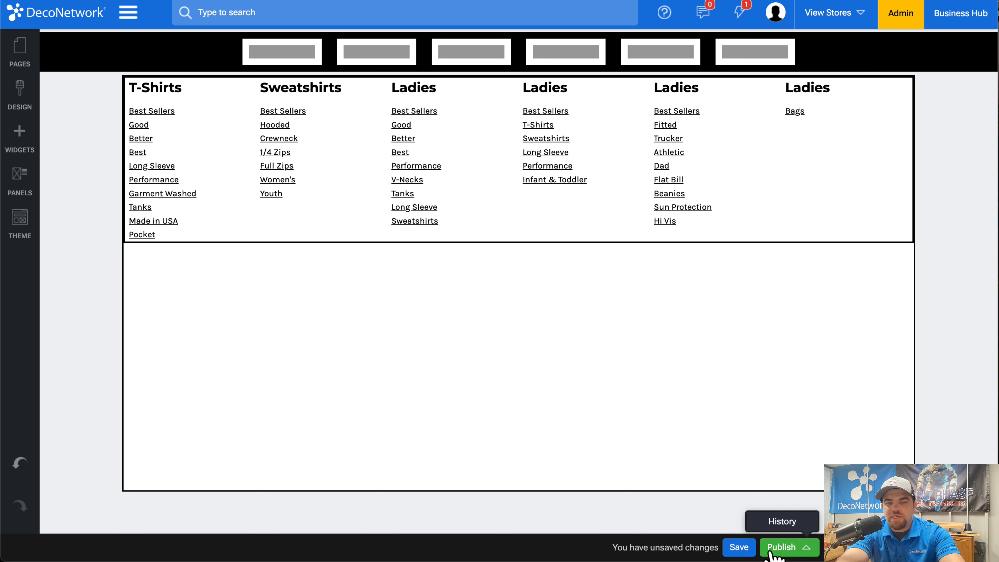
Change the panel title of the sixth column's category list to Accesories.
{"action": "double_click", "coordinate": [822, 124]}
{"action": "double_click", "coordinate": [444, 170]}
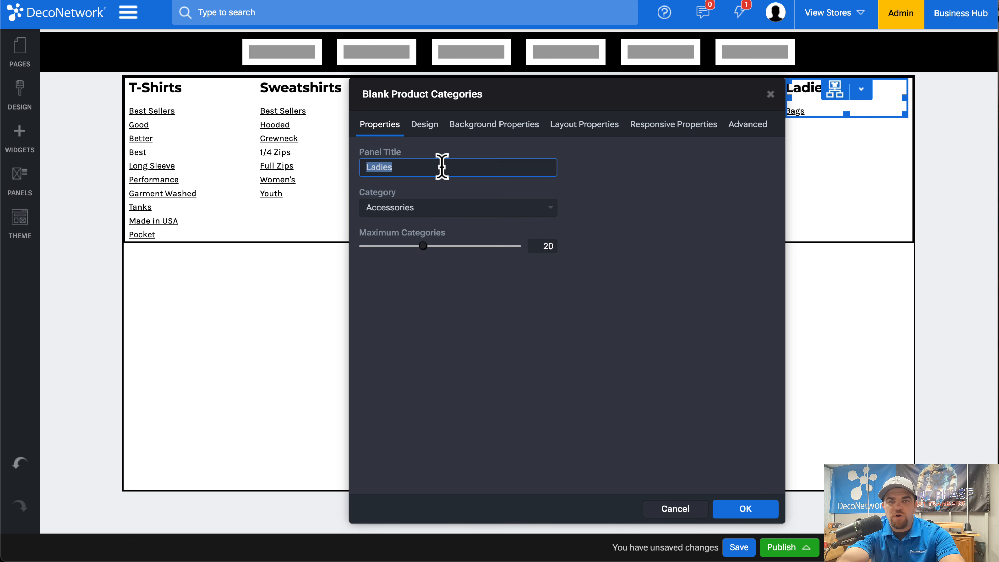
{"action": "type", "text": "Accesor"}
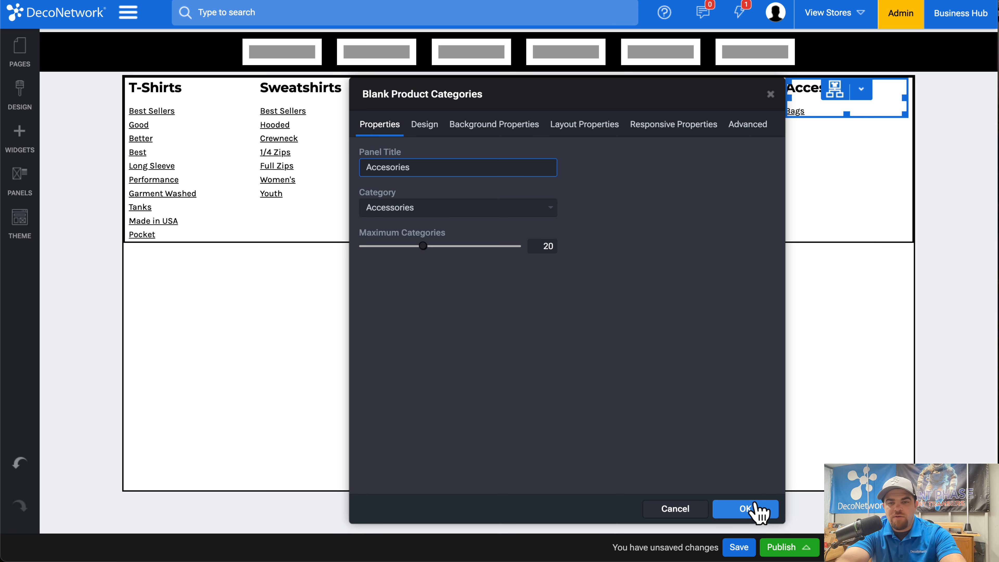
{"action": "left_click", "coordinate": [747, 510]}
Change the panel title of the fifth column's category list to Headwear.
{"action": "double_click", "coordinate": [310, 166]}
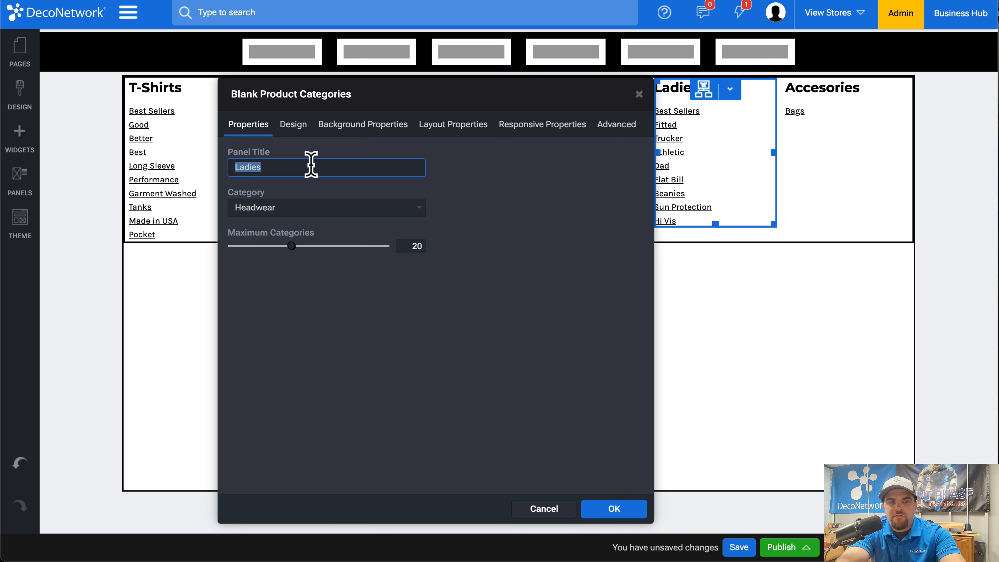
{"action": "type", "text": "Heaw"}
{"action": "type", "text": "wea"}
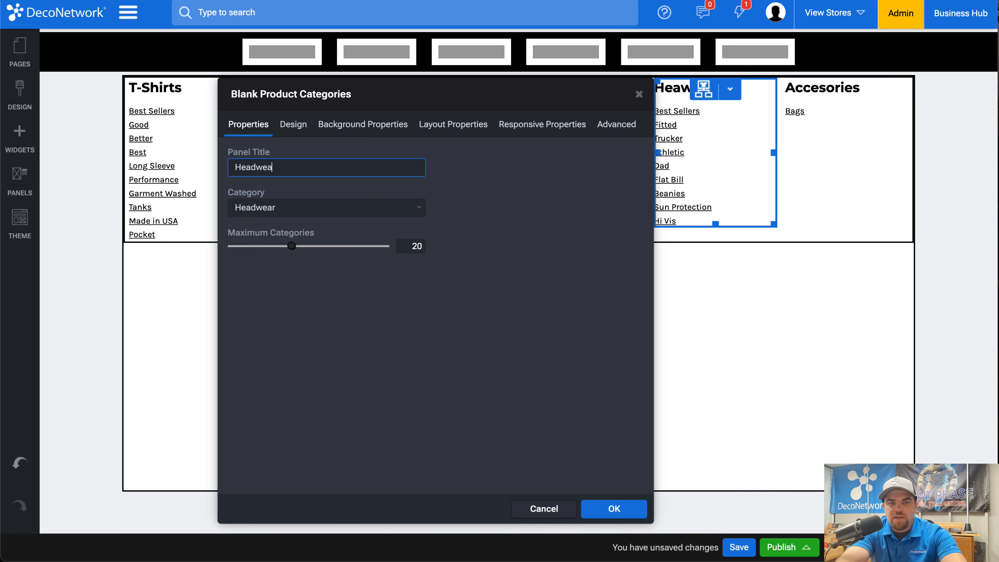
{"action": "type", "text": "r"}
{"action": "left_click", "coordinate": [588, 505]}
Change the panel title of the fourth column's category list to Youth.
{"action": "double_click", "coordinate": [562, 163]}
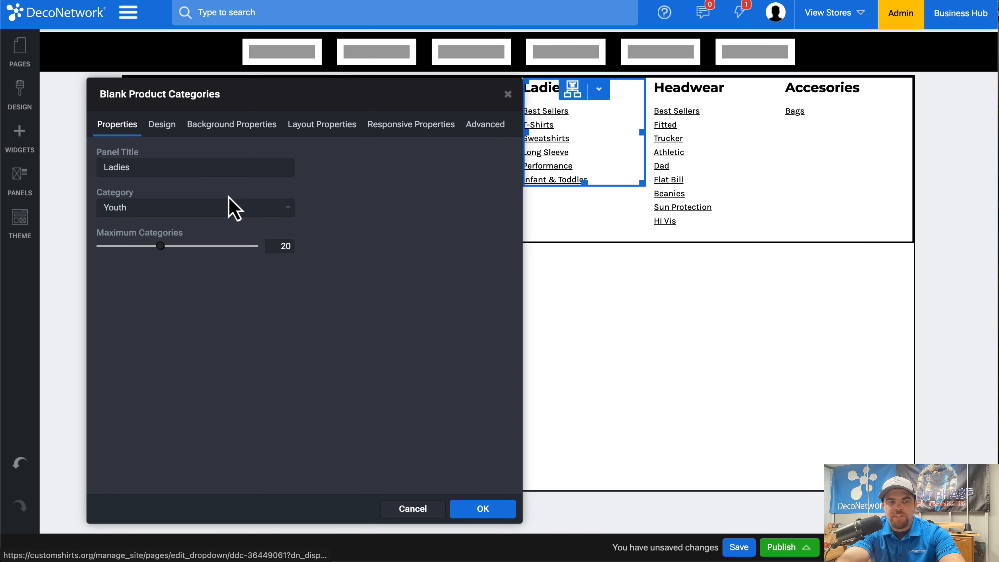
{"action": "left_click", "coordinate": [181, 159]}
{"action": "type", "text": "Youth"}
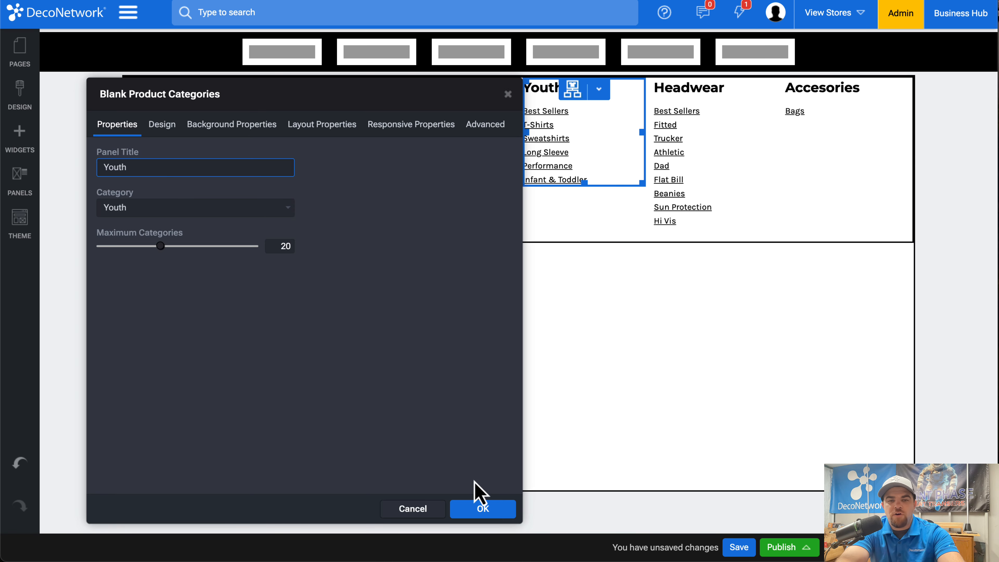
{"action": "left_click", "coordinate": [483, 508]}
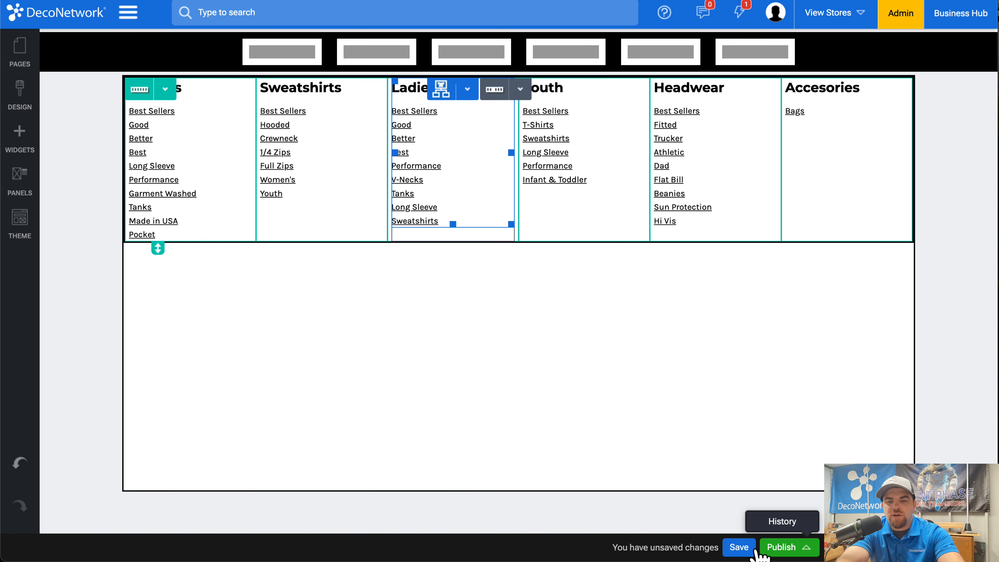